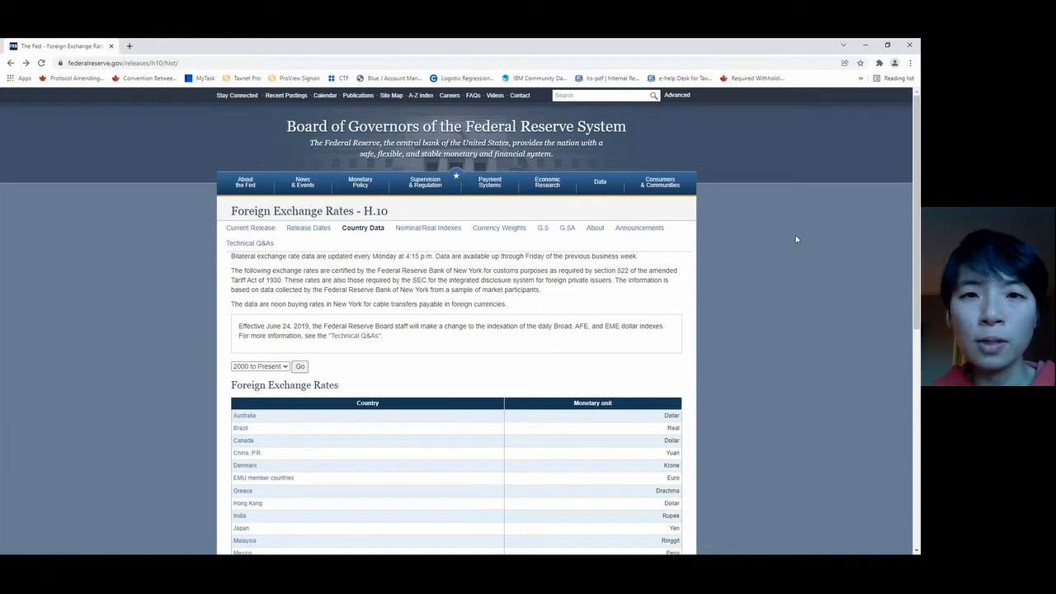
- Review the country list and period choices for the foreign exchange rates, and open Australia's historical rates from 2000 to present
{"action": "scroll", "coordinate": [792, 235], "scroll_direction": "down", "scroll_amount": 2}
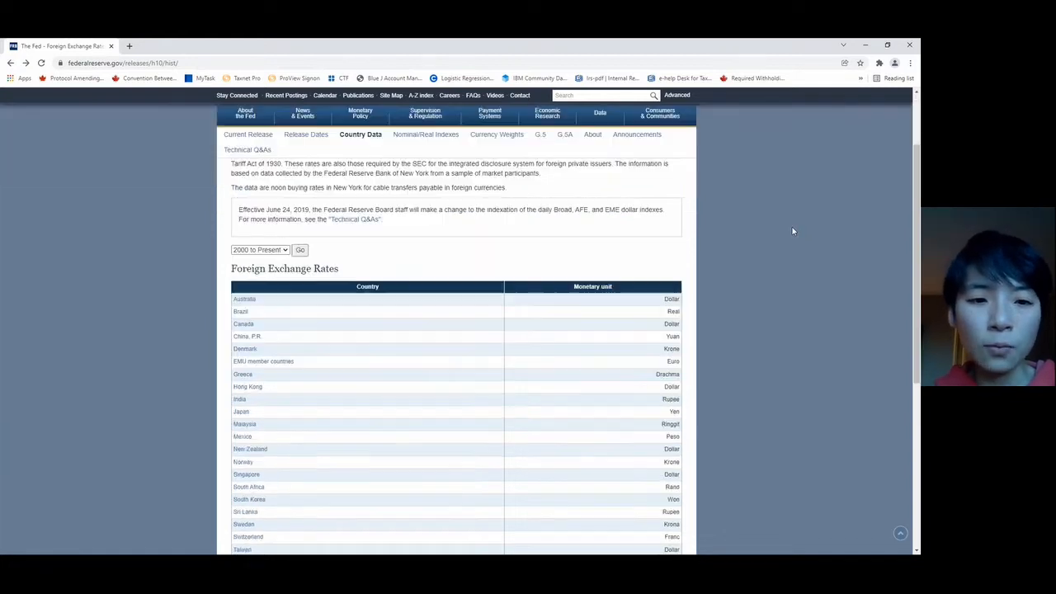
{"action": "scroll", "coordinate": [786, 237], "scroll_direction": "down", "scroll_amount": 1}
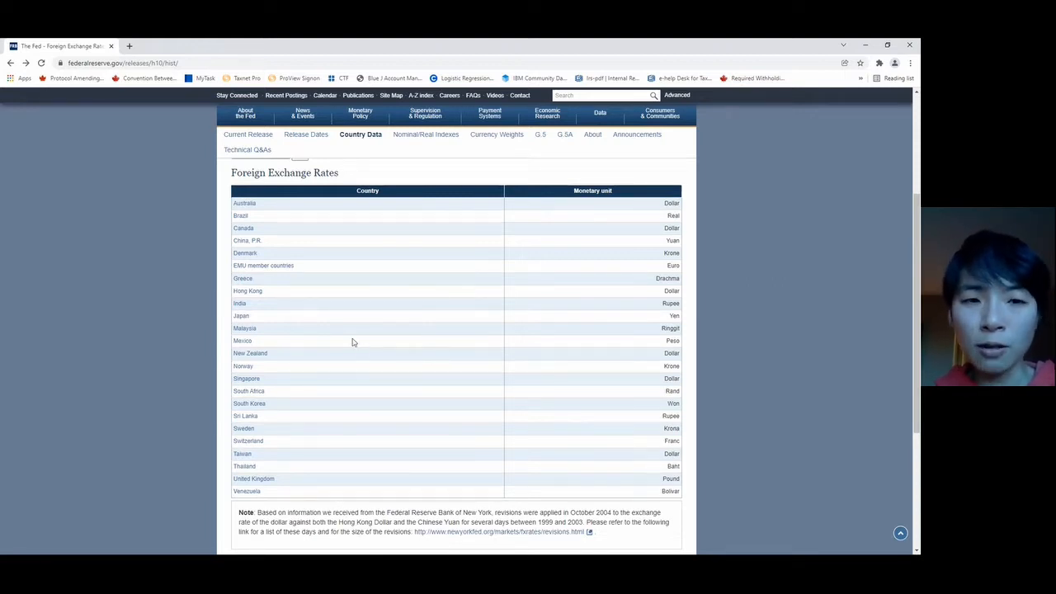
{"action": "scroll", "coordinate": [354, 341], "scroll_direction": "up", "scroll_amount": 1}
{"action": "left_click", "coordinate": [275, 203]}
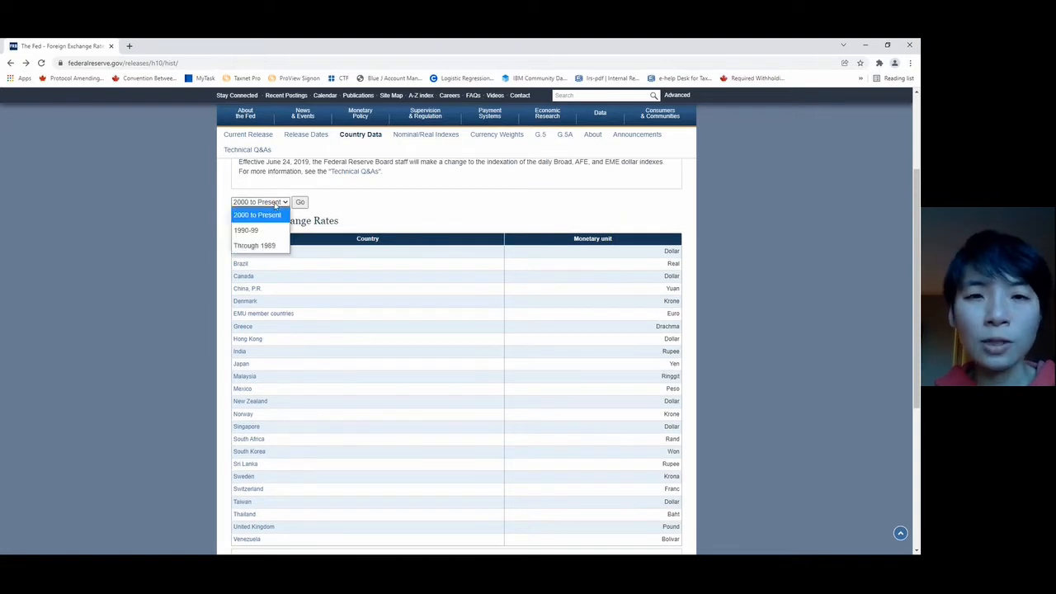
{"action": "left_click", "coordinate": [368, 213]}
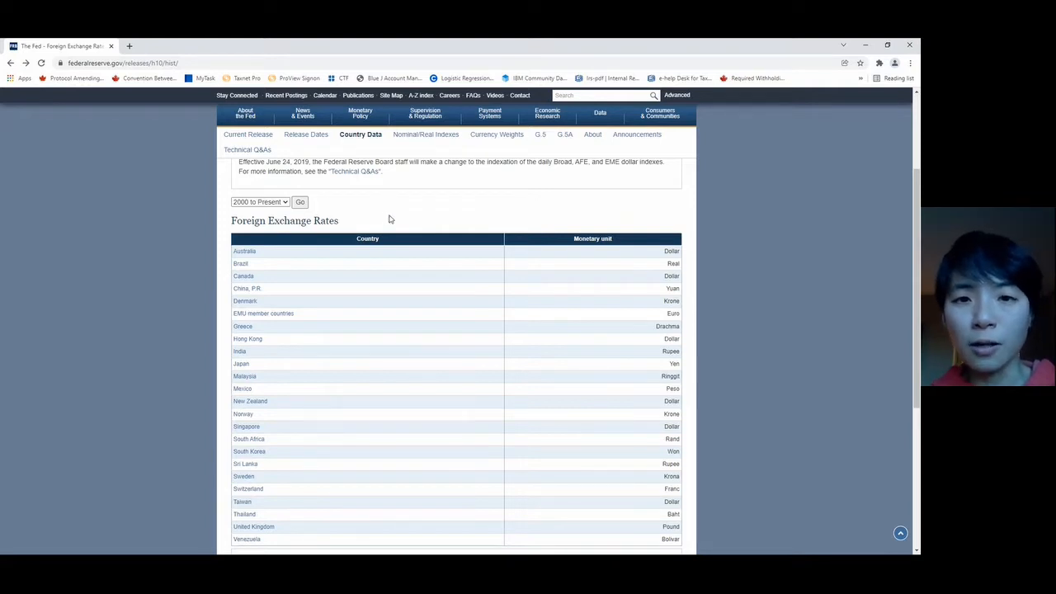
{"action": "left_click", "coordinate": [259, 254]}
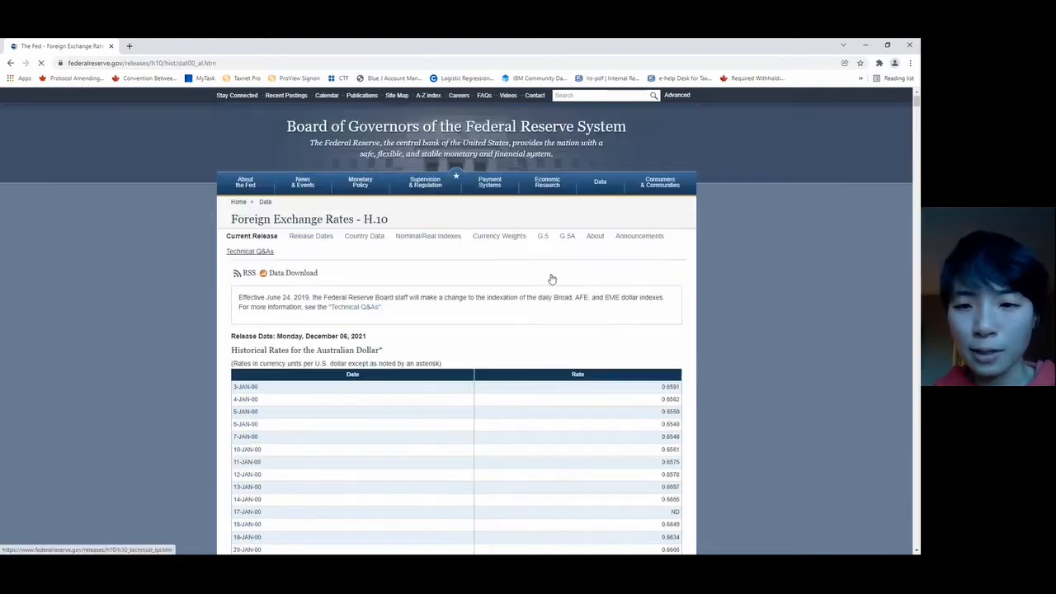
{"action": "scroll", "coordinate": [655, 274], "scroll_direction": "down", "scroll_amount": 1}
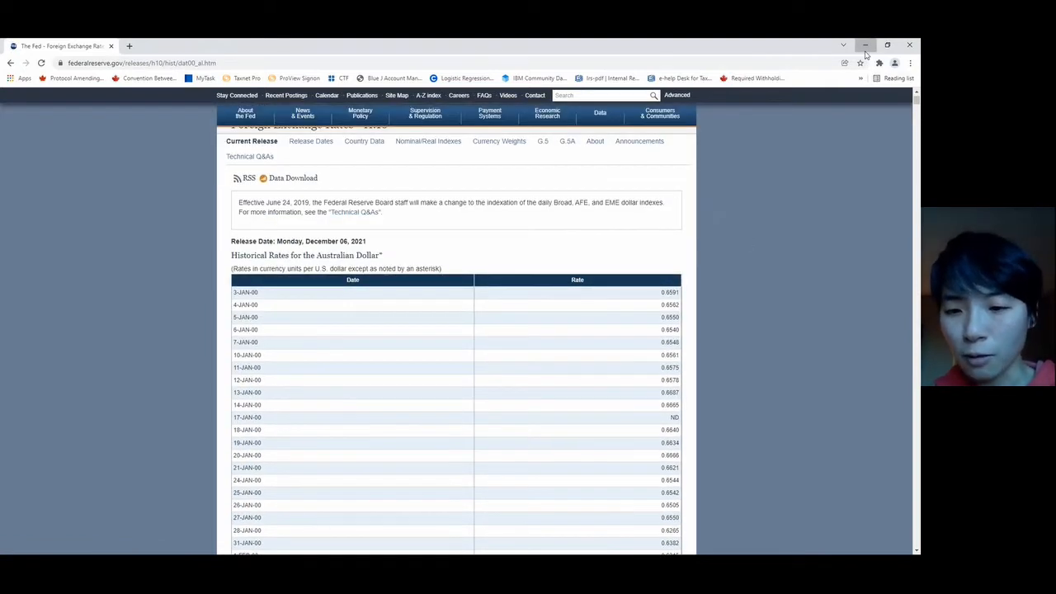
- Switch to the Currency Converter.xlsx workbook in Excel and open the Currency Converter Single Day sheet
{"action": "left_click", "coordinate": [866, 48]}
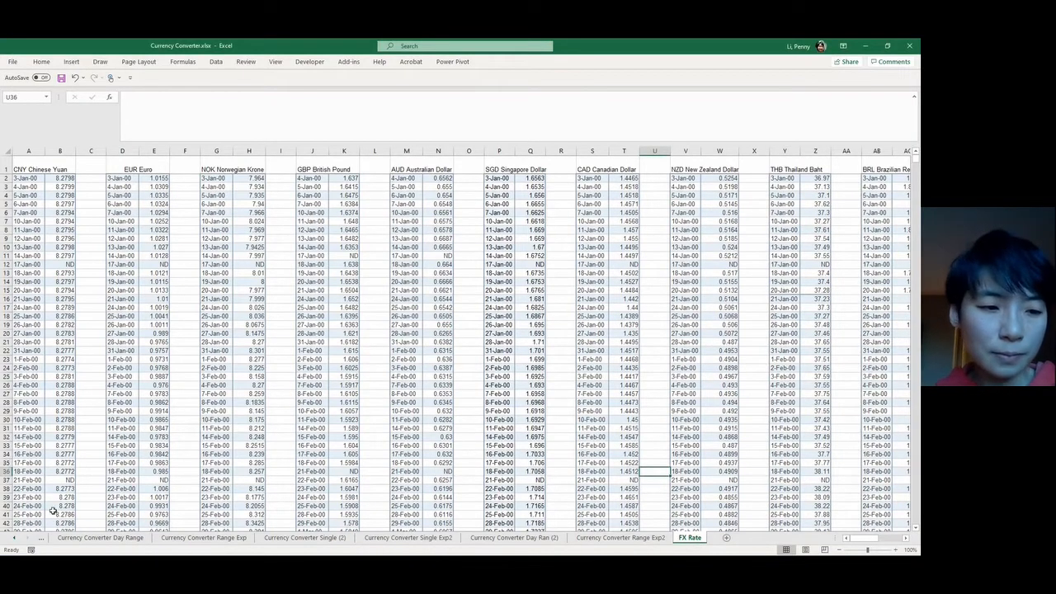
{"action": "left_click", "coordinate": [18, 537]}
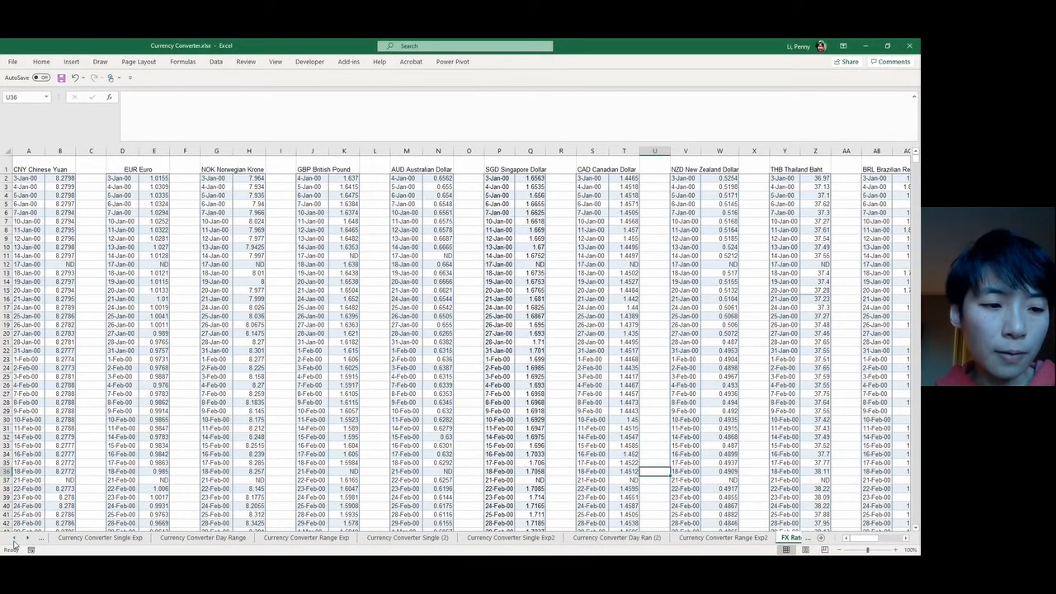
{"action": "left_click", "coordinate": [14, 540]}
{"action": "left_click", "coordinate": [15, 530]}
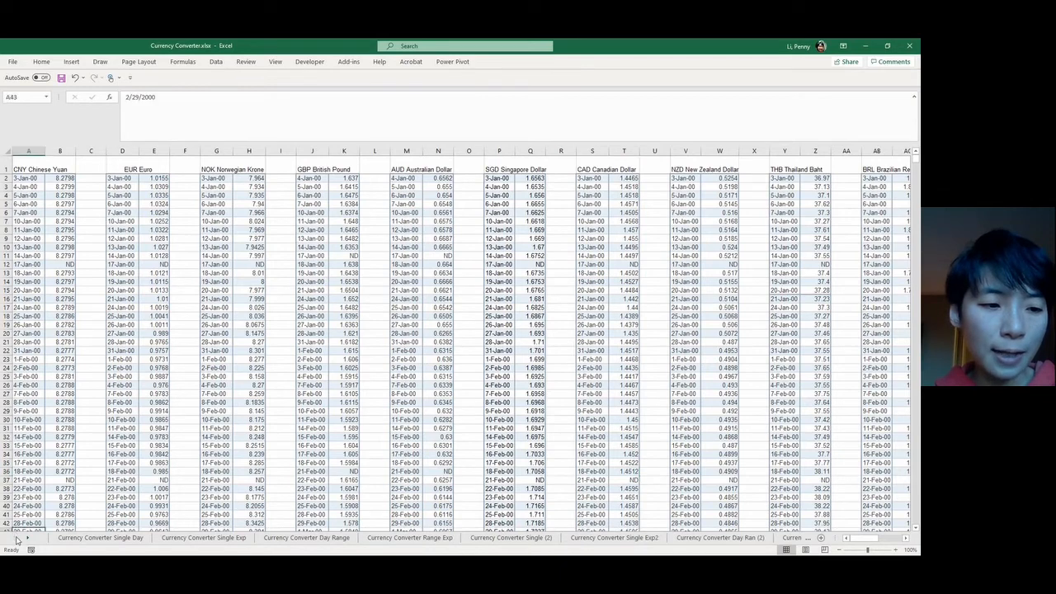
{"action": "left_click", "coordinate": [100, 538]}
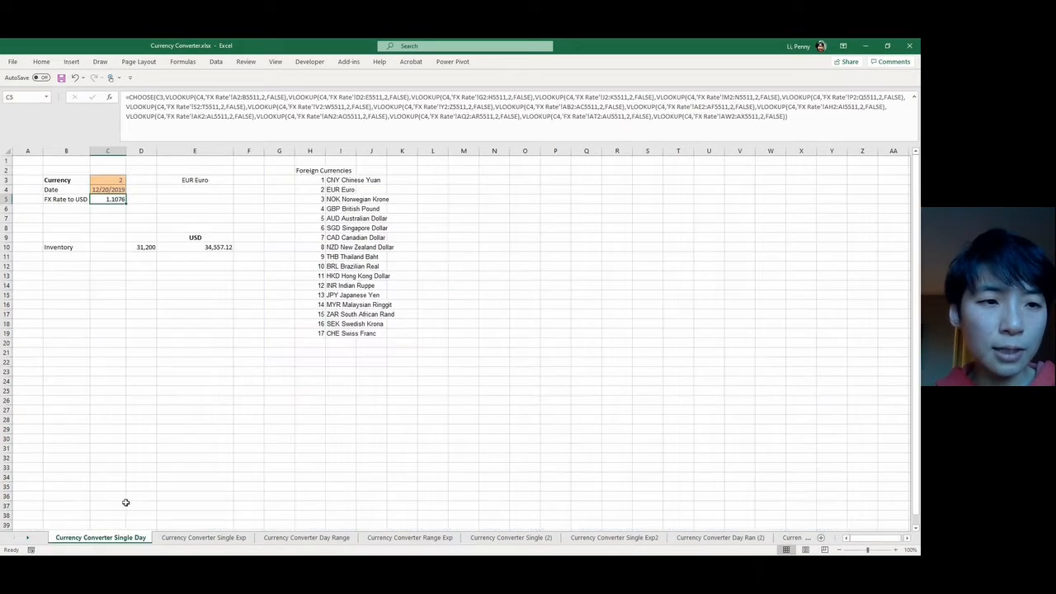
{"action": "left_click", "coordinate": [217, 360]}
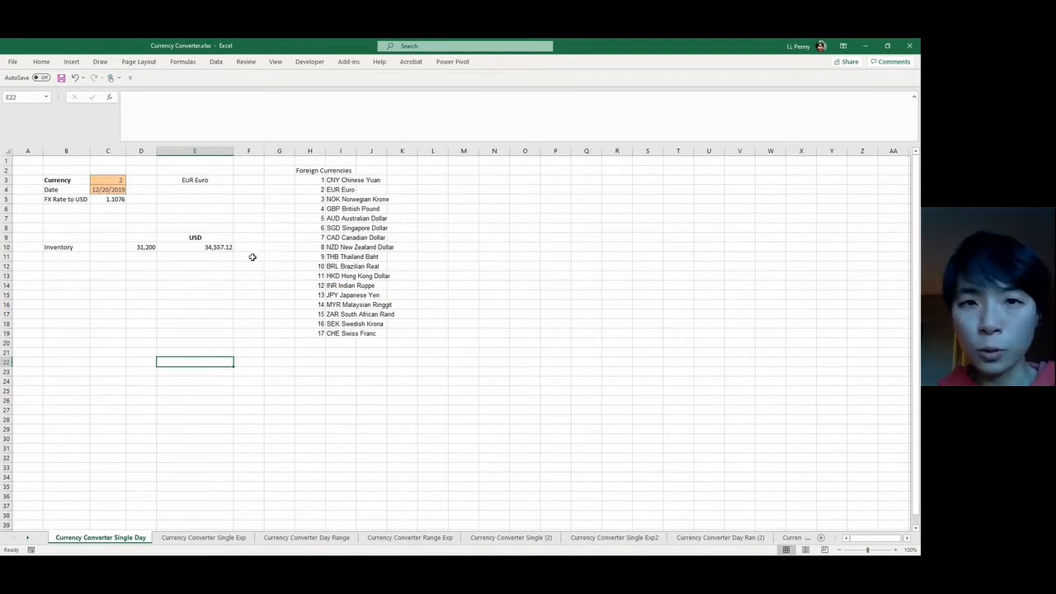
- Inspect the currency number and date input cells, C3 and C4, alongside the list of foreign currencies
{"action": "left_click_drag", "start_coordinate": [116, 181], "coordinate": [116, 190]}
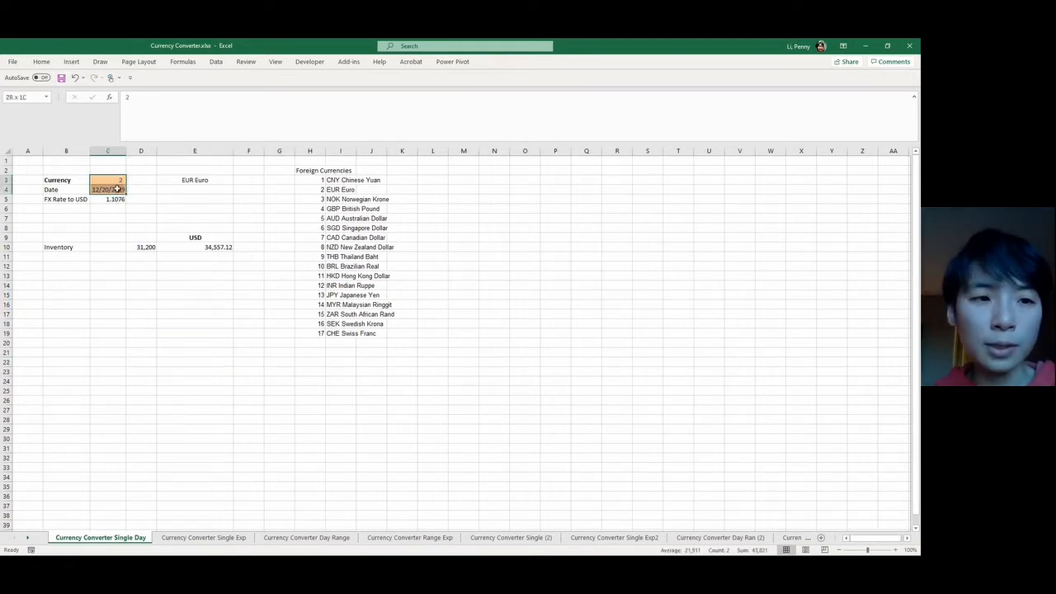
{"action": "left_click", "coordinate": [135, 181]}
{"action": "left_click", "coordinate": [114, 182]}
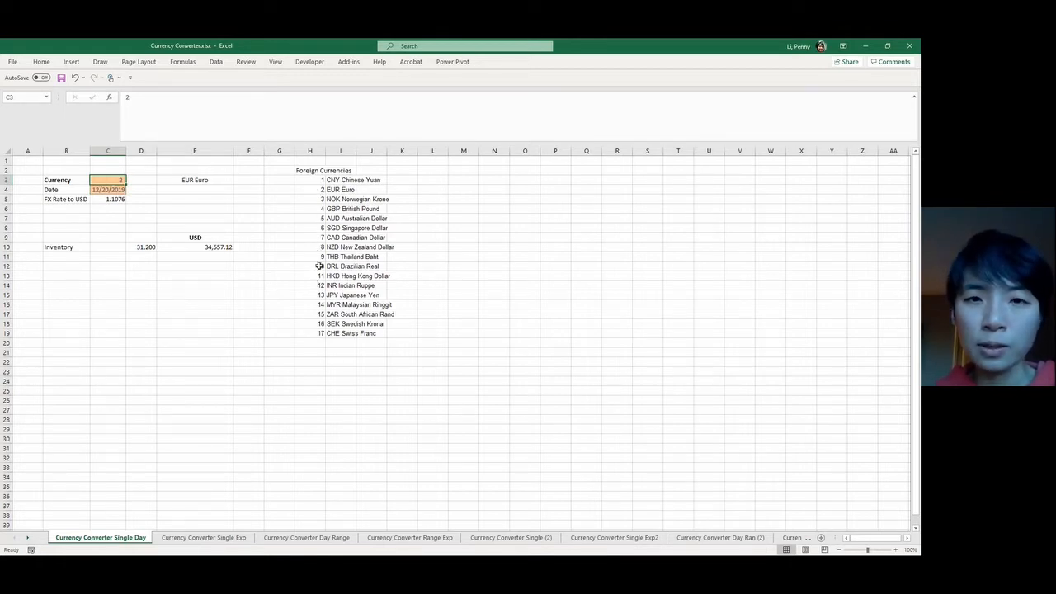
{"action": "left_click", "coordinate": [120, 191]}
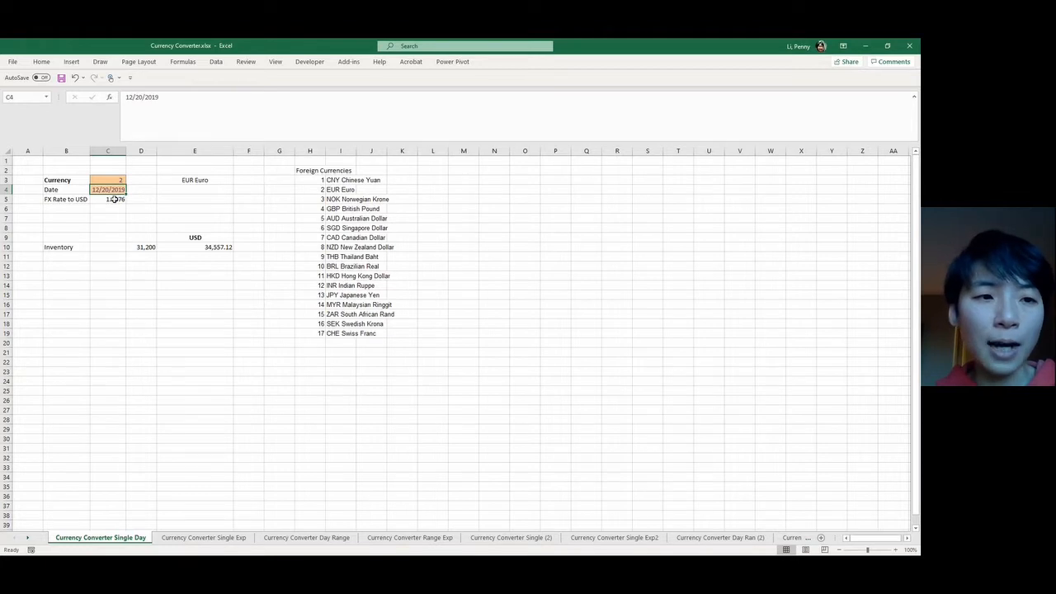
- Examine the CHOOSE and VLOOKUP arguments of the FX Rate to USD formula in C5, leaving the formula as it is
{"action": "left_click", "coordinate": [114, 199]}
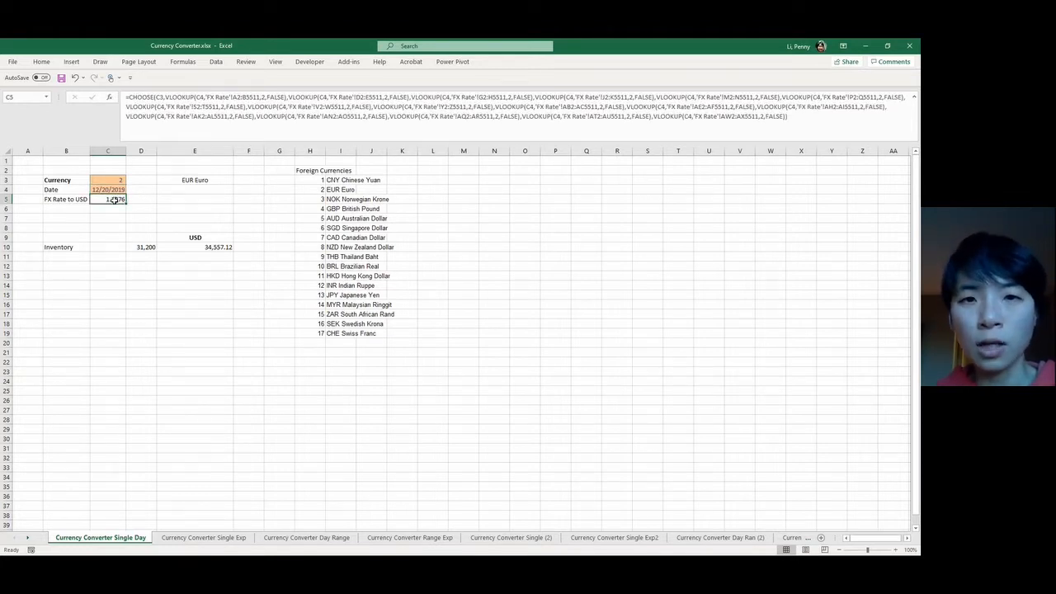
{"action": "left_click", "coordinate": [160, 98]}
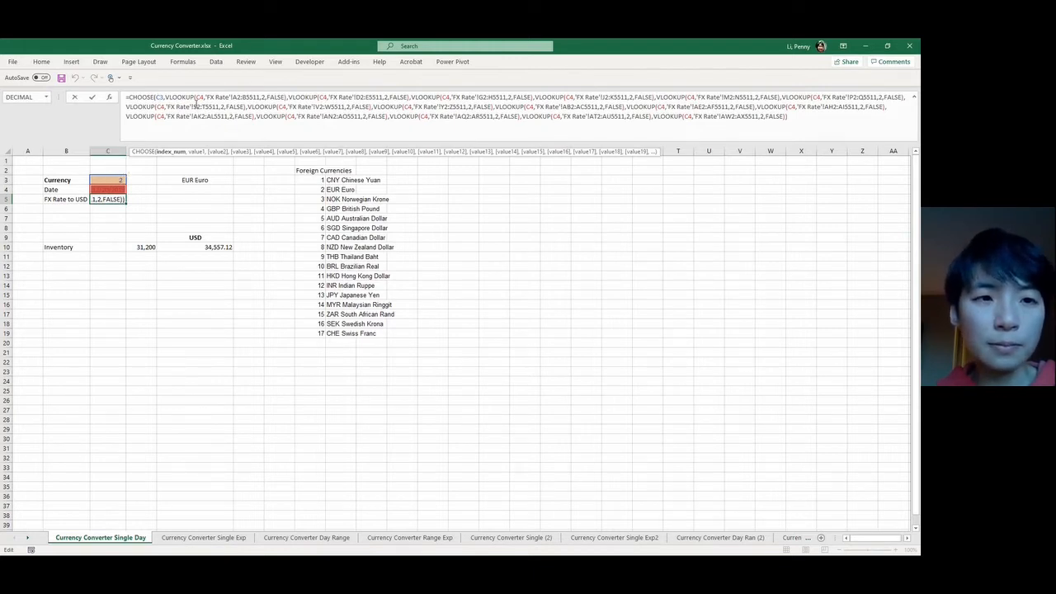
{"action": "left_click", "coordinate": [185, 98]}
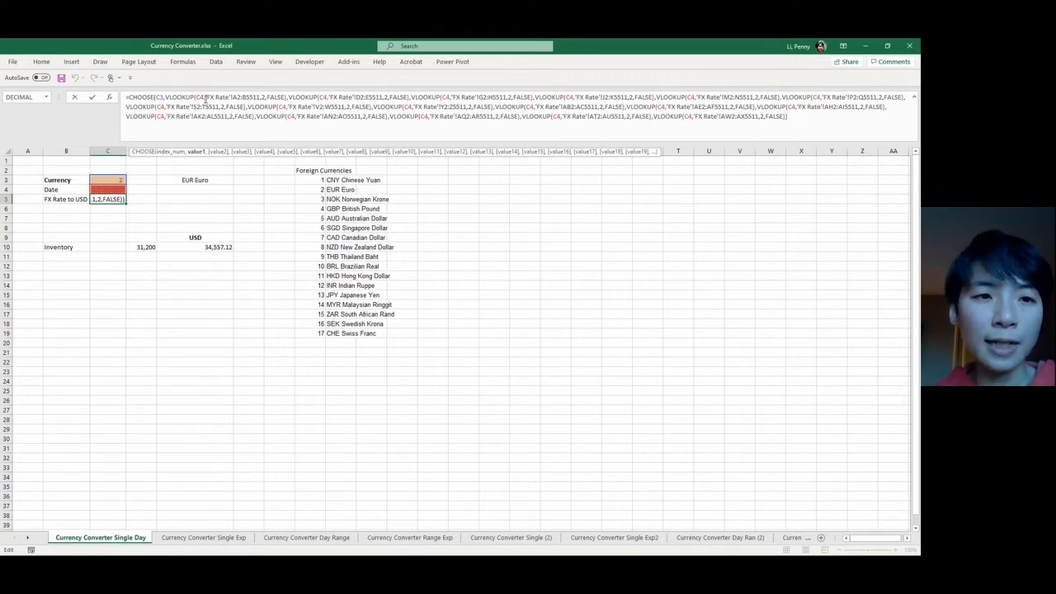
{"action": "left_click", "coordinate": [196, 98]}
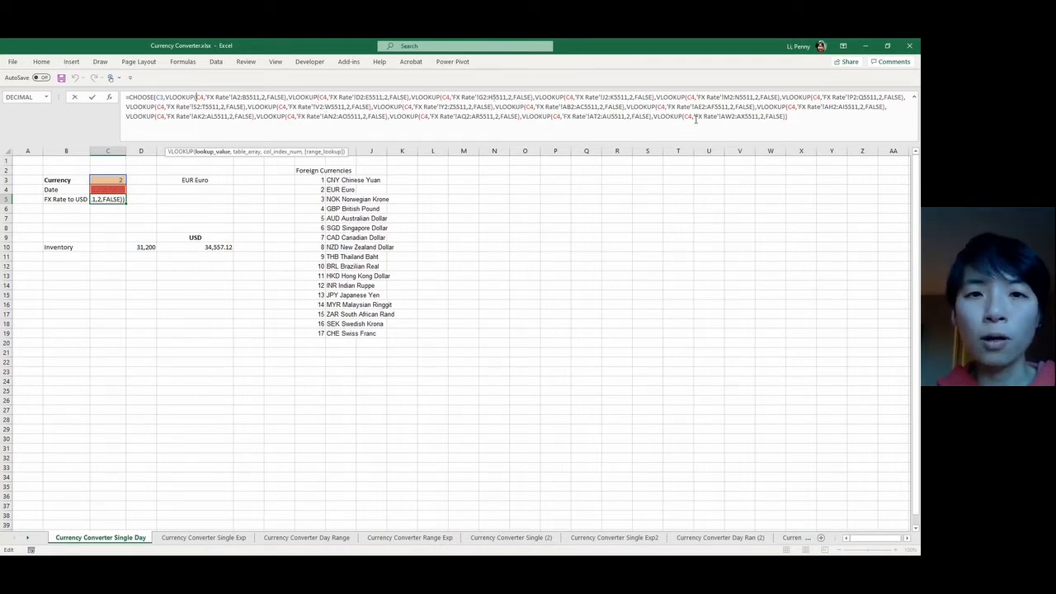
{"action": "left_click", "coordinate": [800, 118]}
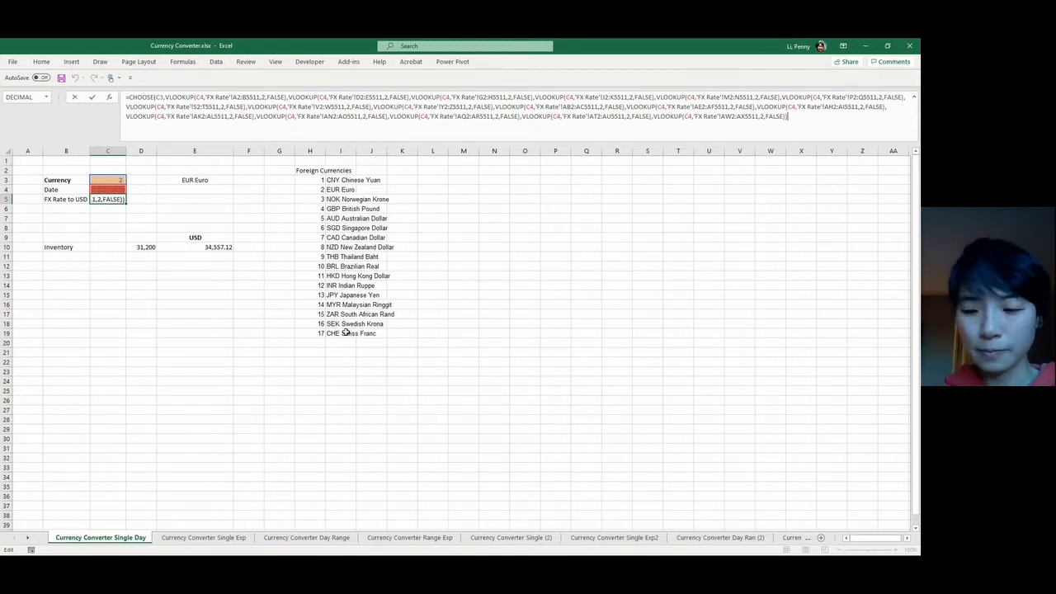
{"action": "key", "text": "Return"}
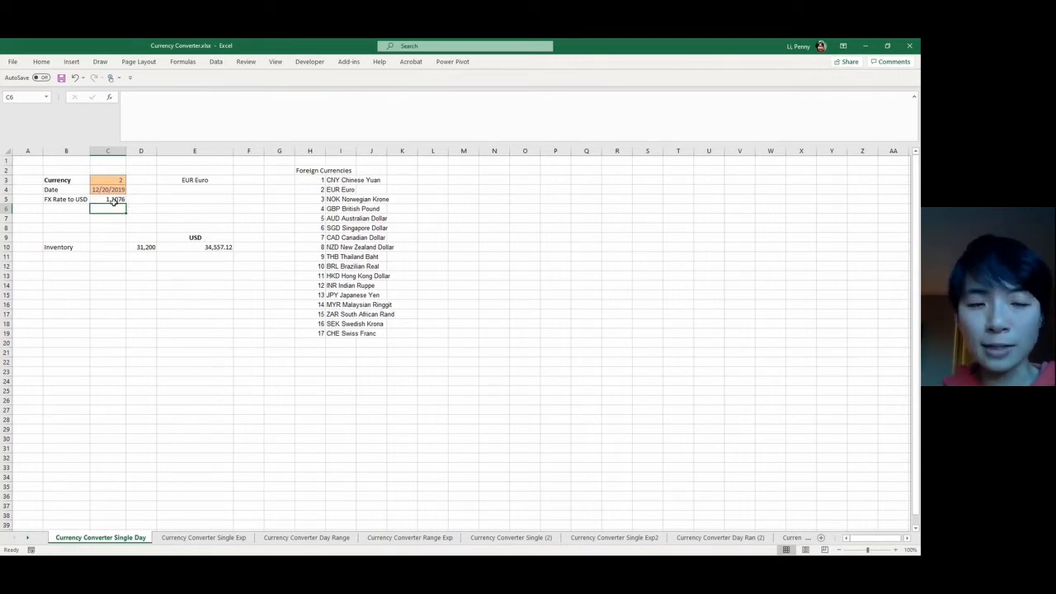
- Examine the IF formula in E10 that converts the inventory amount to USD, leaving it as it is
{"action": "left_click", "coordinate": [214, 252]}
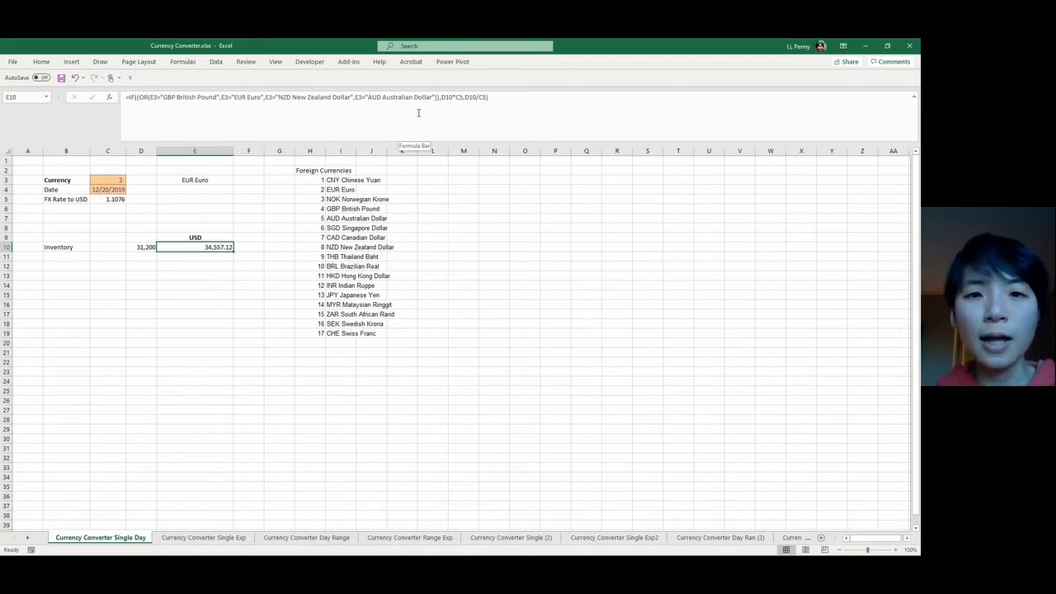
{"action": "left_click", "coordinate": [500, 108]}
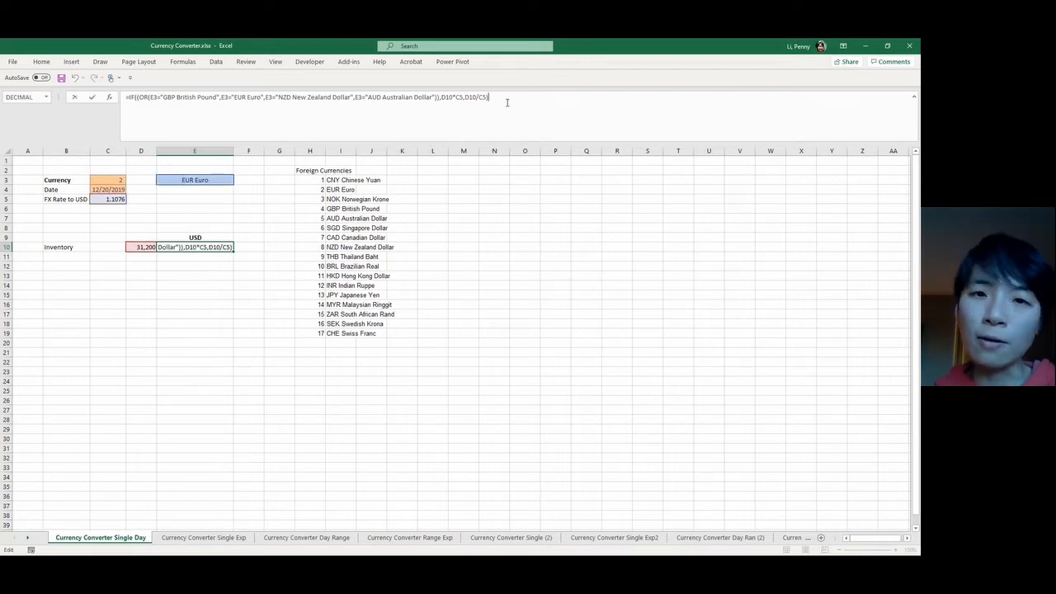
{"action": "key", "text": "Return"}
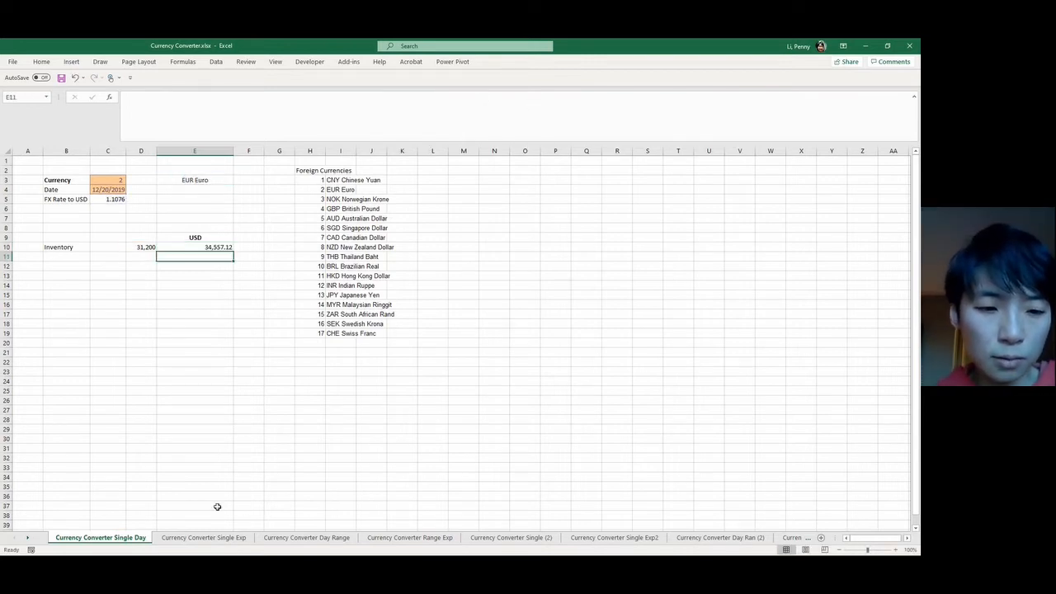
- View the balance sheet on Currency Converter Single Exp, and examine the average FX rate formula in C7 on Currency Converter Day Range
{"action": "left_click", "coordinate": [213, 541]}
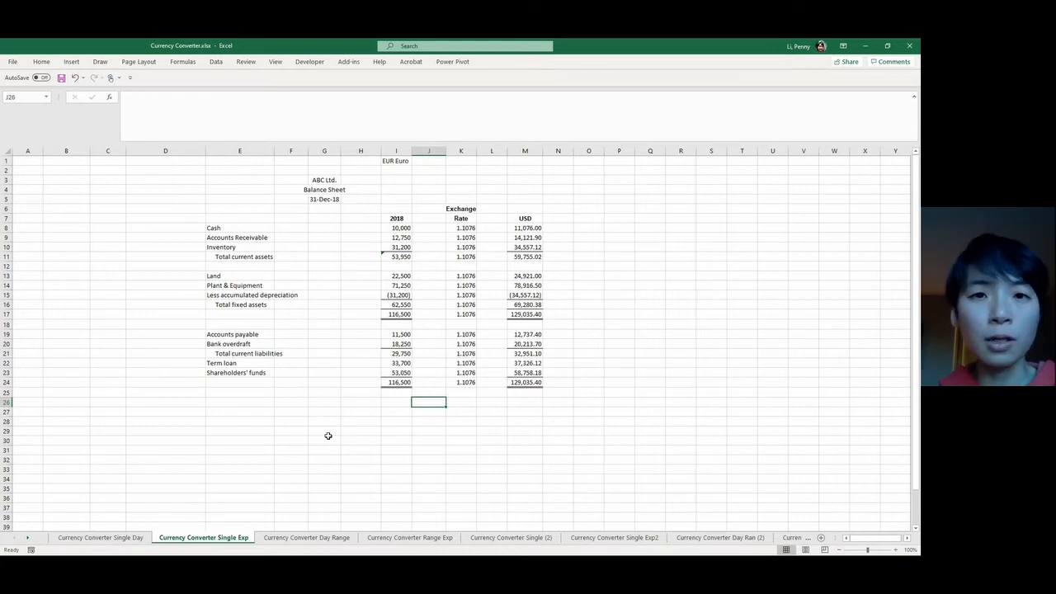
{"action": "left_click", "coordinate": [318, 537]}
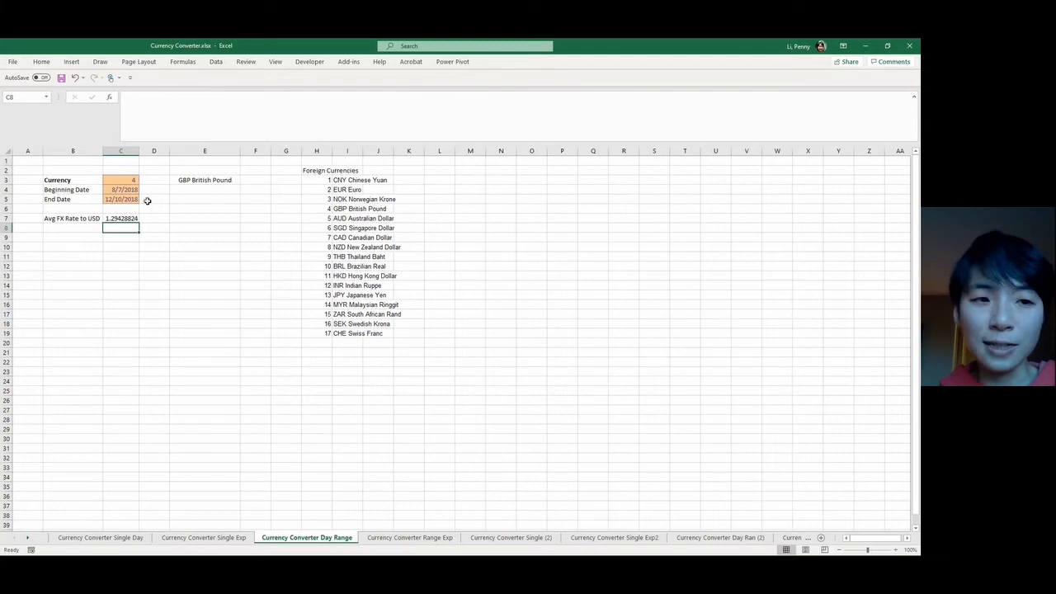
{"action": "left_click", "coordinate": [132, 219]}
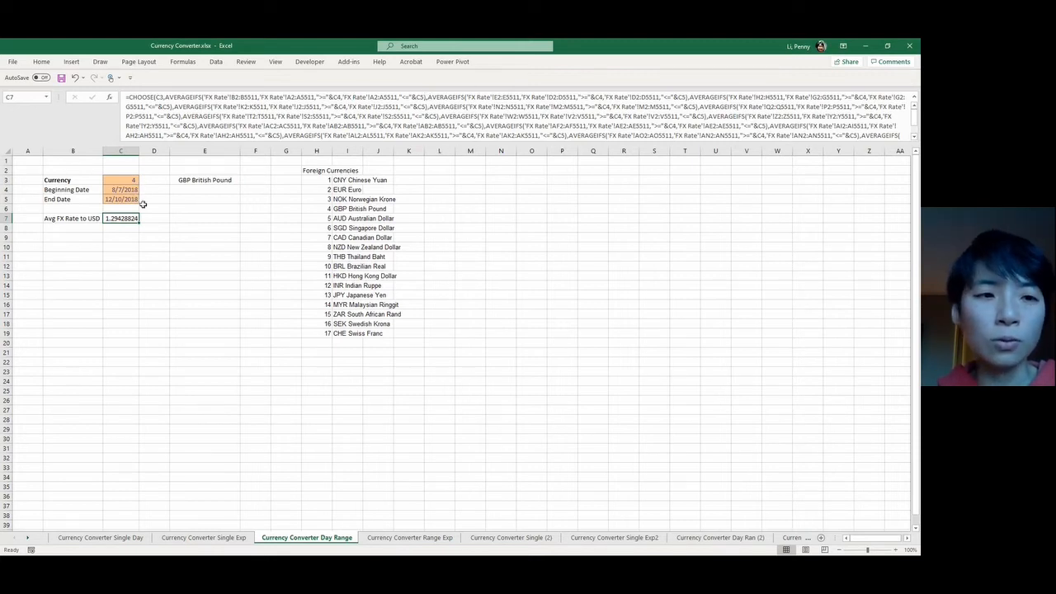
{"action": "key", "text": "Down"}
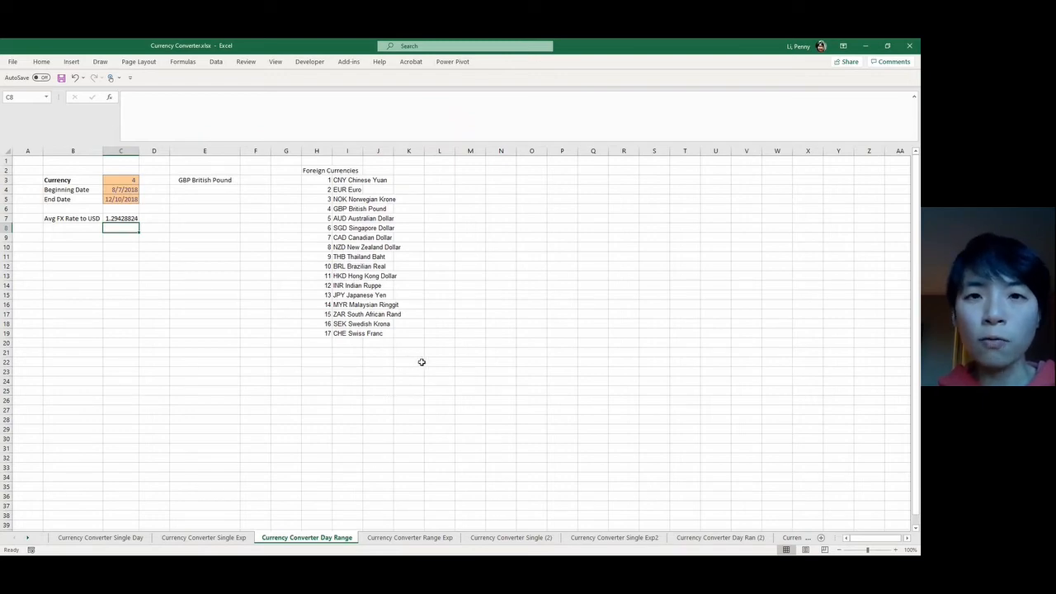
- Look through the converted income statement on the Currency Converter Range Exp sheet
{"action": "left_click", "coordinate": [417, 537]}
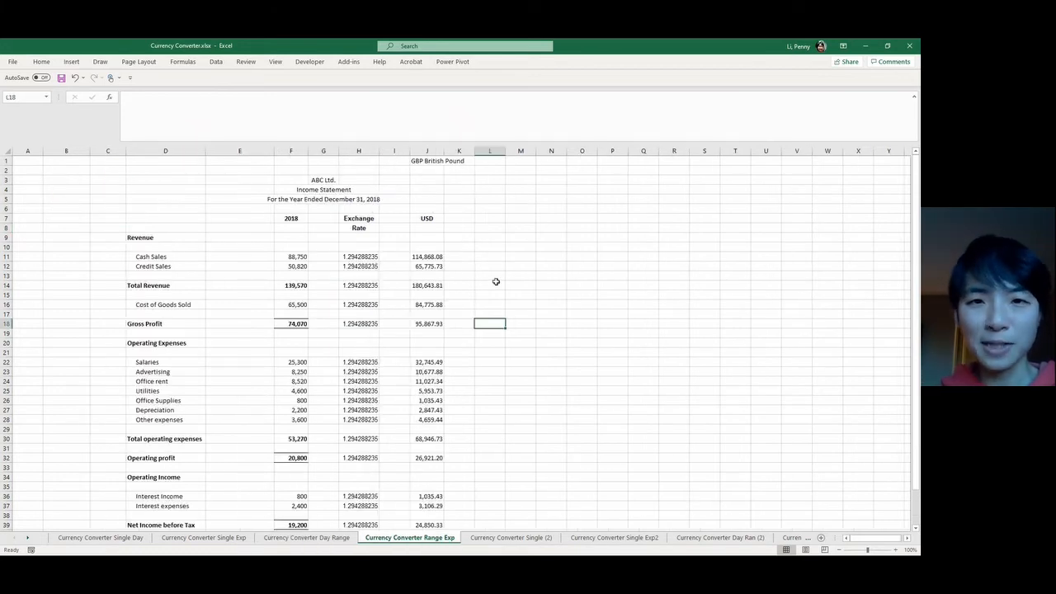
{"action": "scroll", "coordinate": [457, 256], "scroll_direction": "down", "scroll_amount": 1}
{"action": "scroll", "coordinate": [456, 256], "scroll_direction": "up", "scroll_amount": 1}
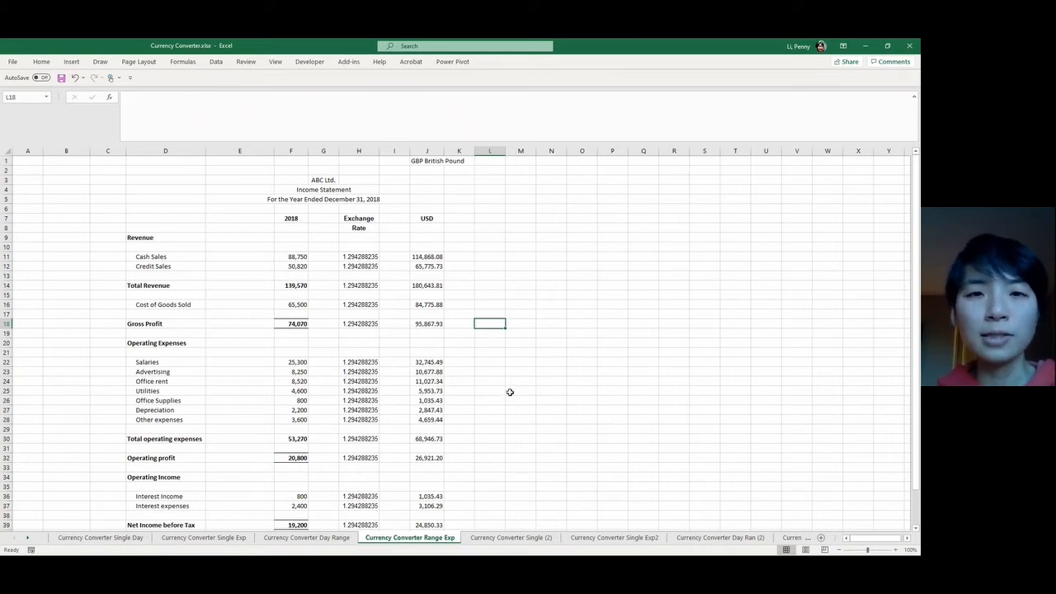
- Open the Currency Converter Single (2) sheet and view the currency choices offered in C3, keeping the current selection
{"action": "left_click", "coordinate": [502, 538]}
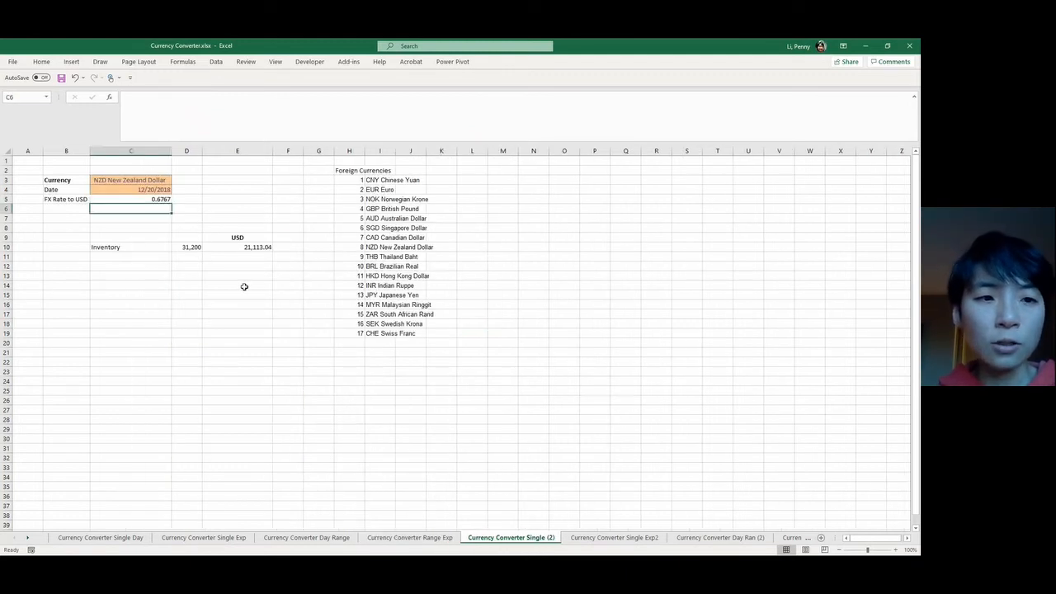
{"action": "left_click", "coordinate": [161, 180]}
{"action": "left_click", "coordinate": [177, 181]}
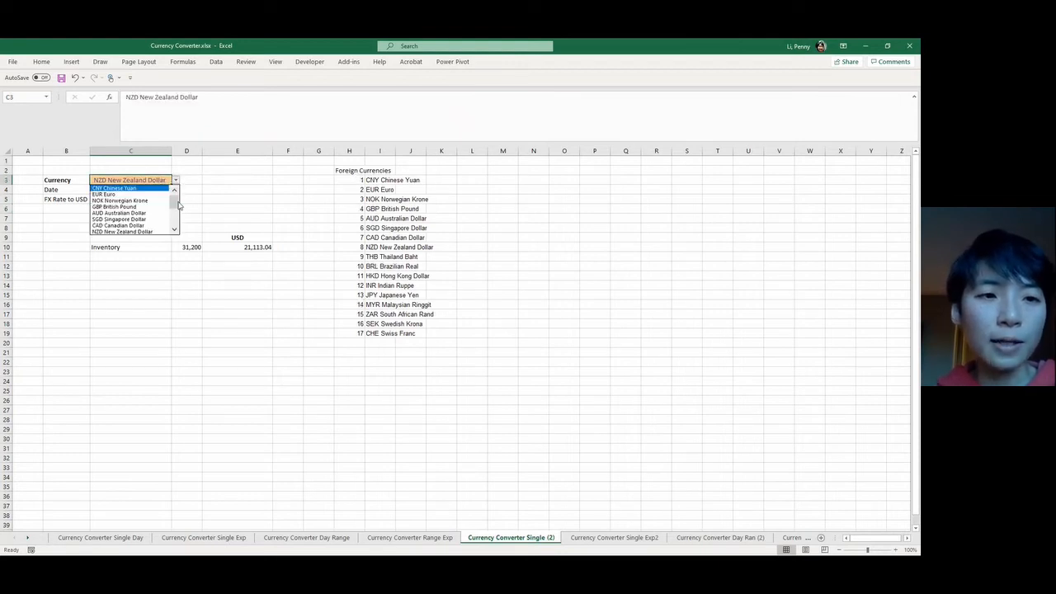
{"action": "mouse_move", "coordinate": [176, 202]}
{"action": "left_mouse_down"}
{"action": "mouse_move", "coordinate": [177, 215]}
{"action": "mouse_move", "coordinate": [178, 193]}
{"action": "left_mouse_up"}
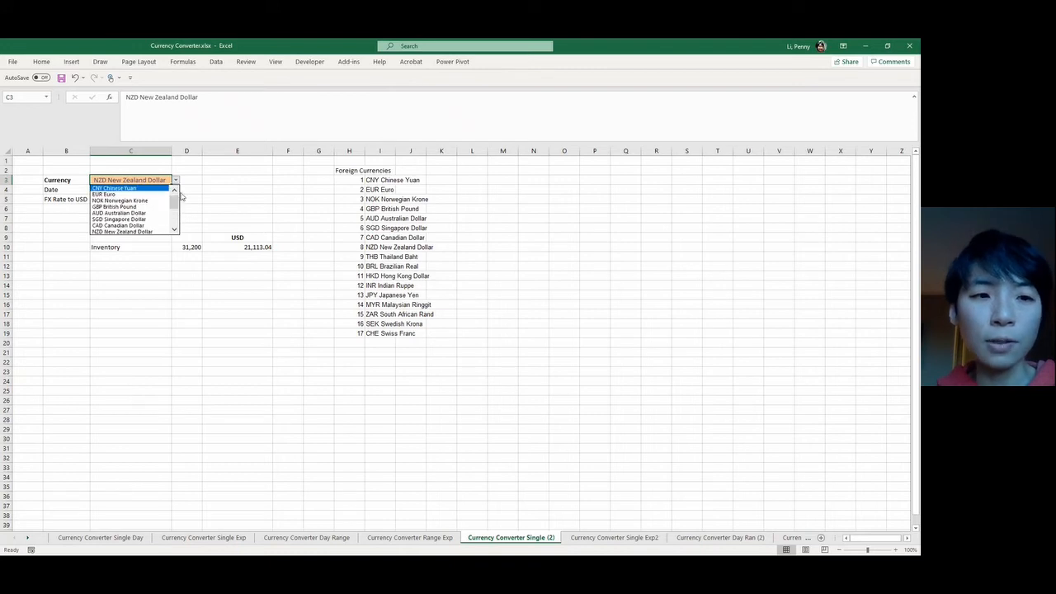
{"action": "key", "text": "Escape"}
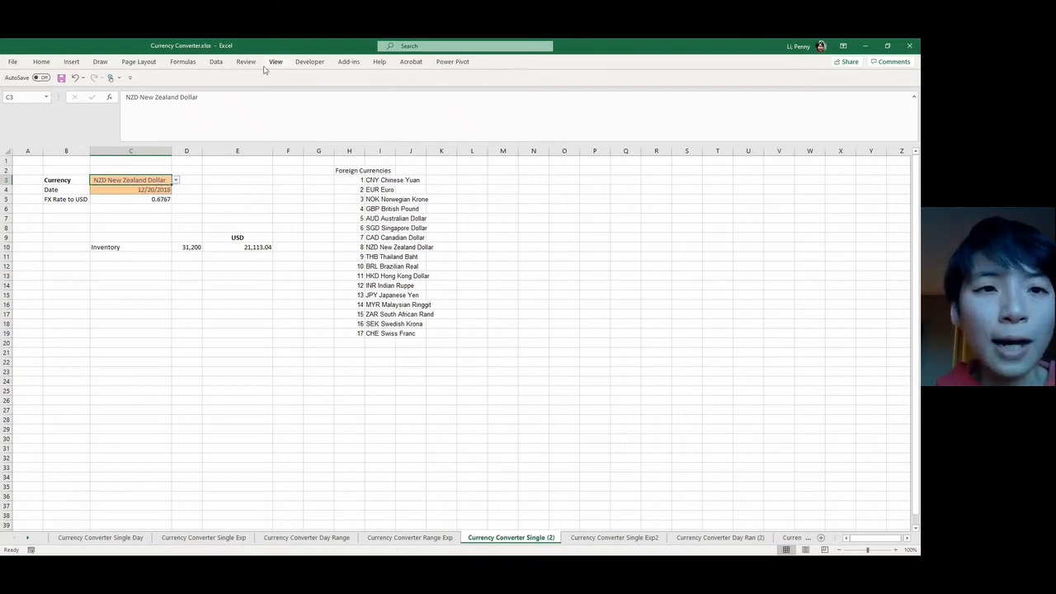
- Examine the data validation settings for the currency cell C3, including the list's source range, and keep them as they are
{"action": "left_click", "coordinate": [216, 62]}
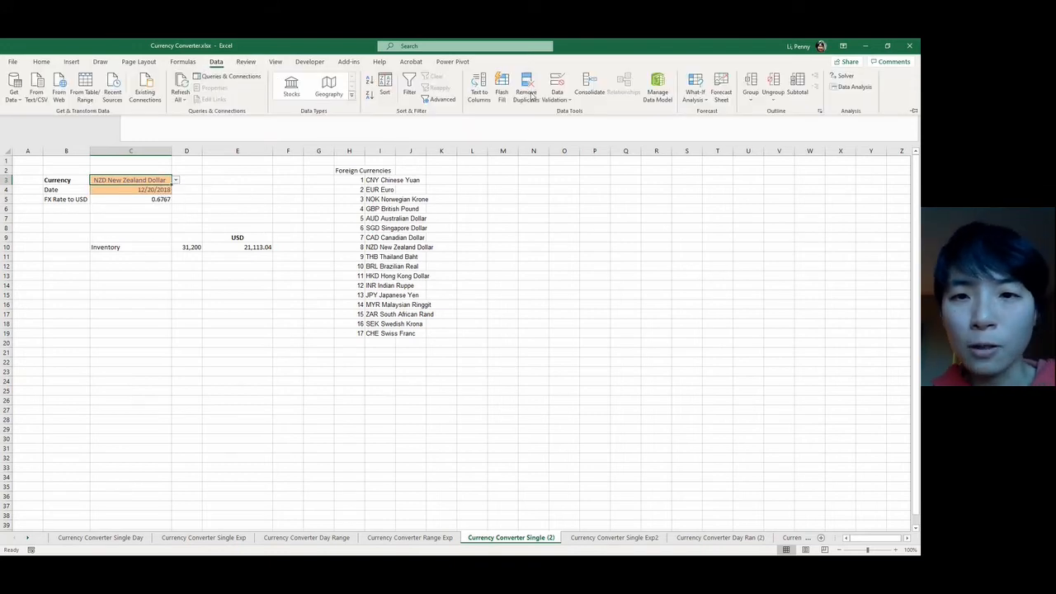
{"action": "left_click", "coordinate": [560, 99]}
{"action": "left_click", "coordinate": [565, 111]}
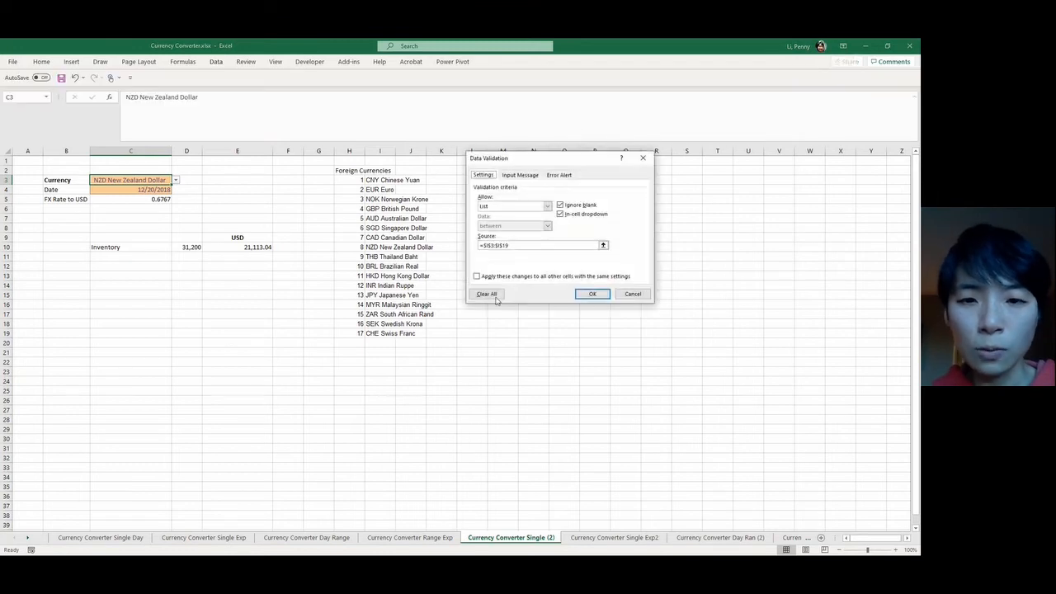
{"action": "left_click", "coordinate": [495, 245]}
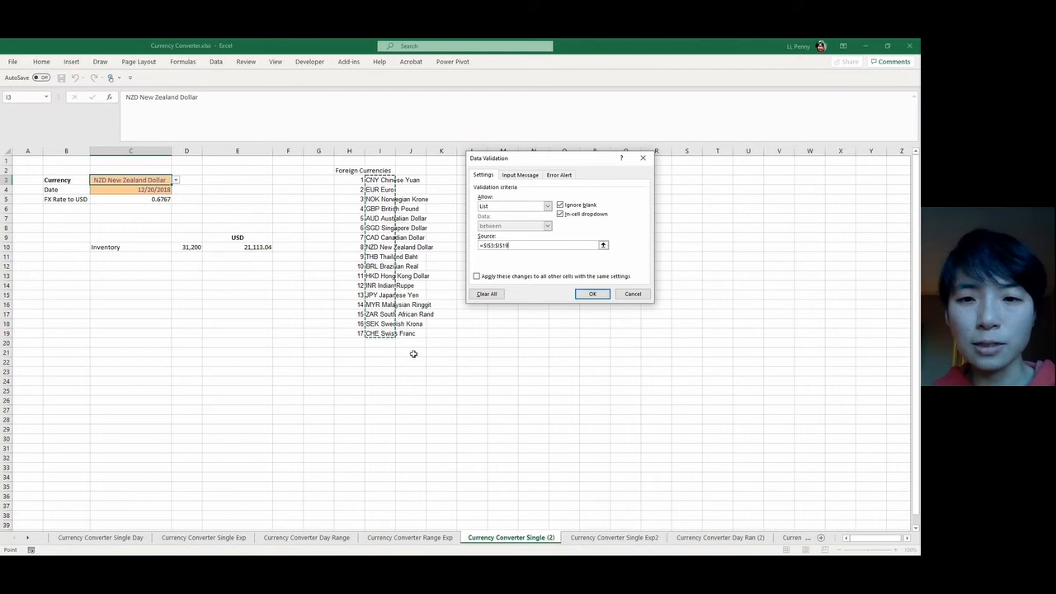
{"action": "left_click", "coordinate": [602, 295]}
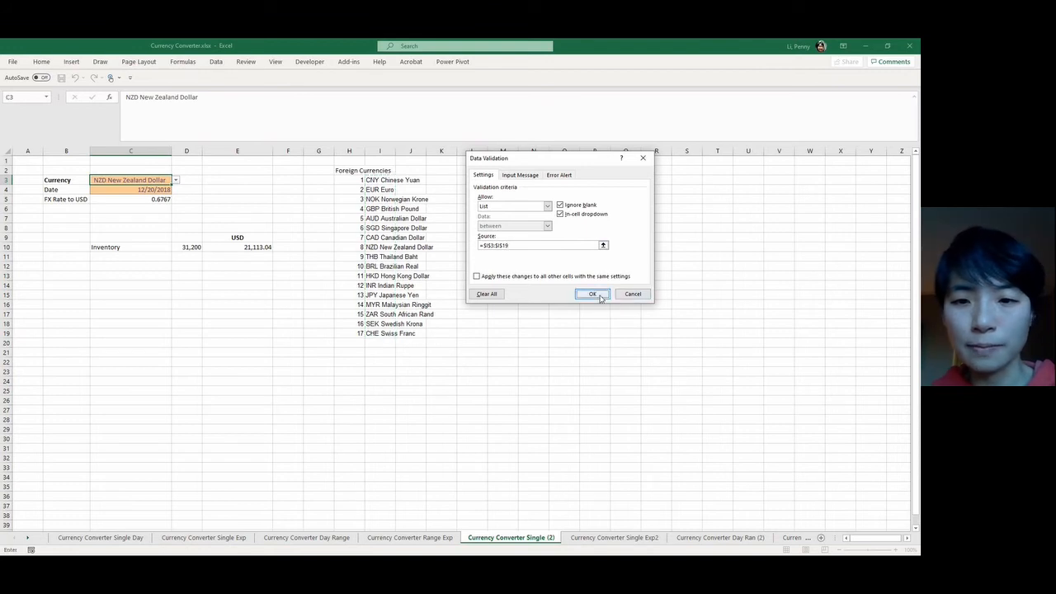
{"action": "left_click", "coordinate": [207, 208]}
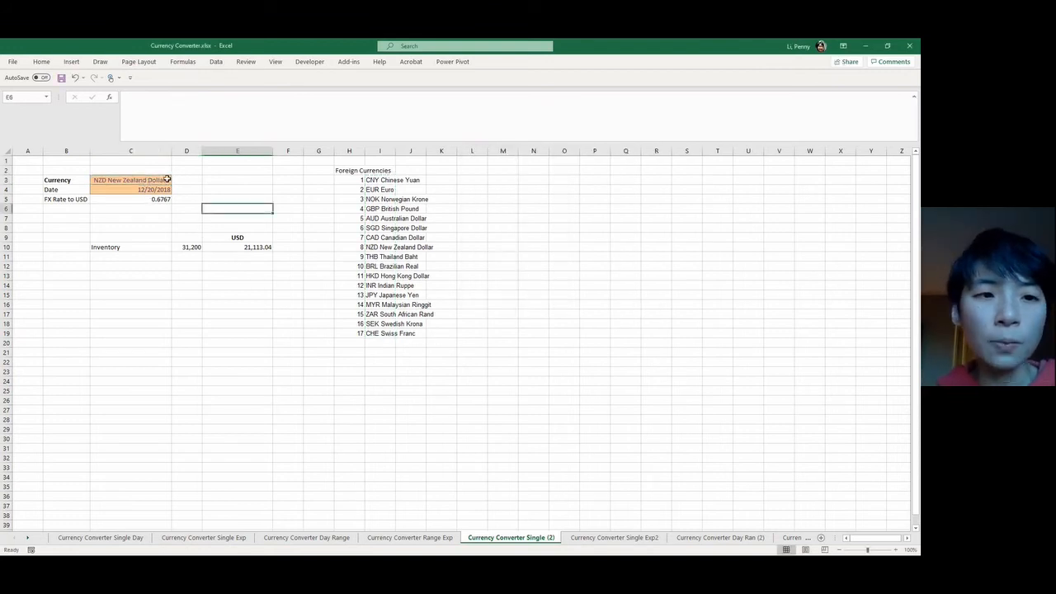
- Examine the nested IF and VLOOKUP formula behind the FX rate in C5, leaving it as it is
{"action": "left_click", "coordinate": [163, 180]}
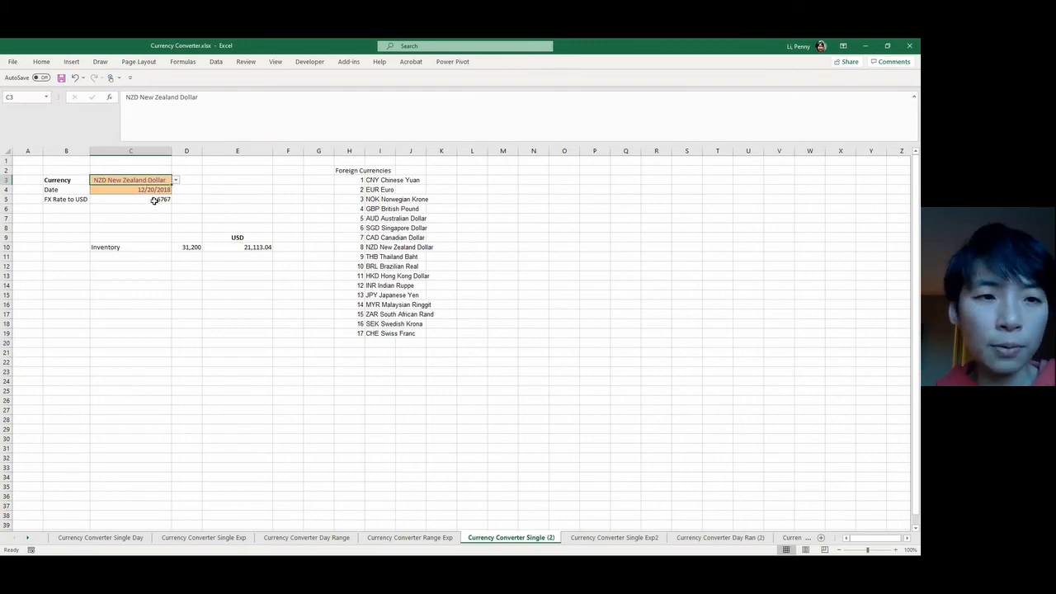
{"action": "left_click", "coordinate": [154, 200]}
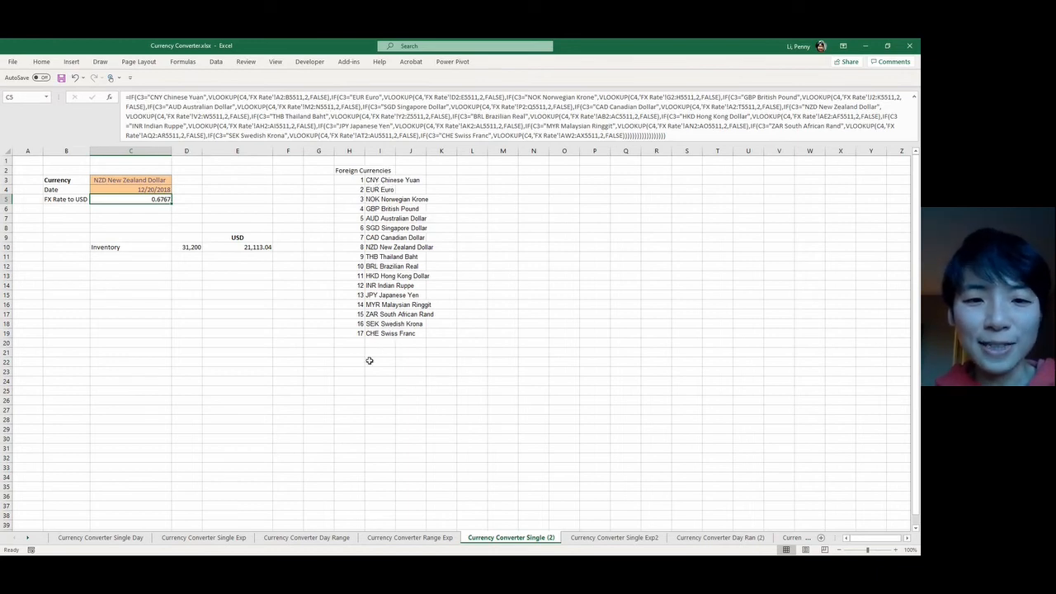
{"action": "left_click", "coordinate": [201, 99]}
{"action": "left_click", "coordinate": [532, 118]}
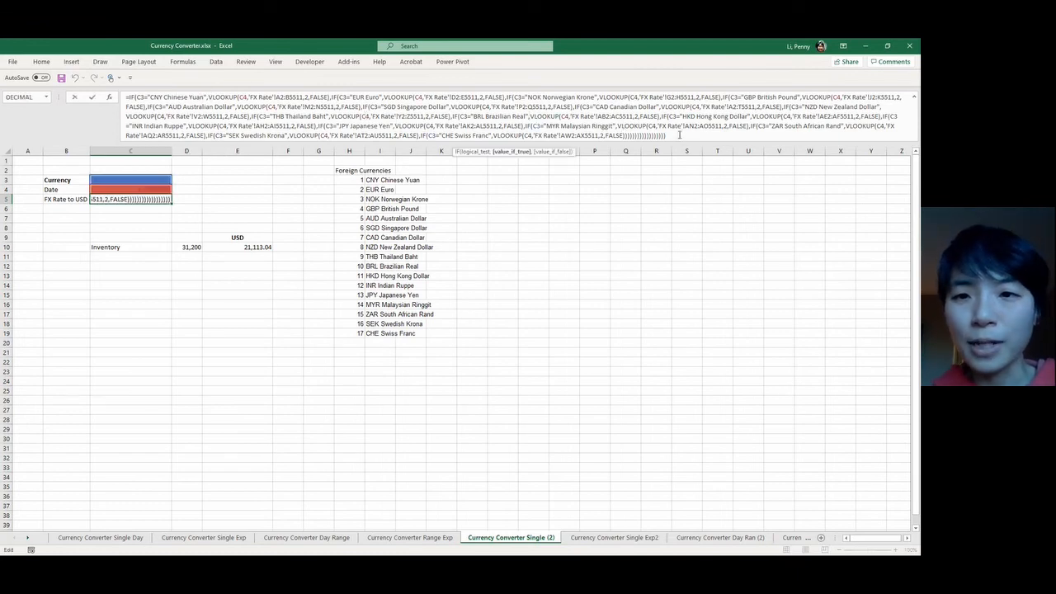
{"action": "left_click", "coordinate": [680, 134]}
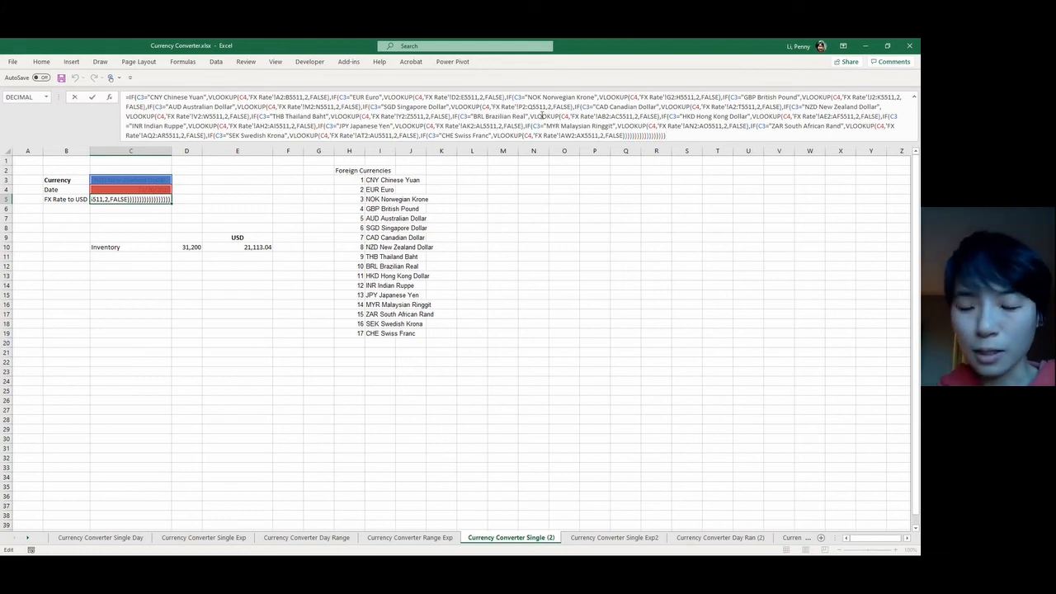
{"action": "key", "text": "Return"}
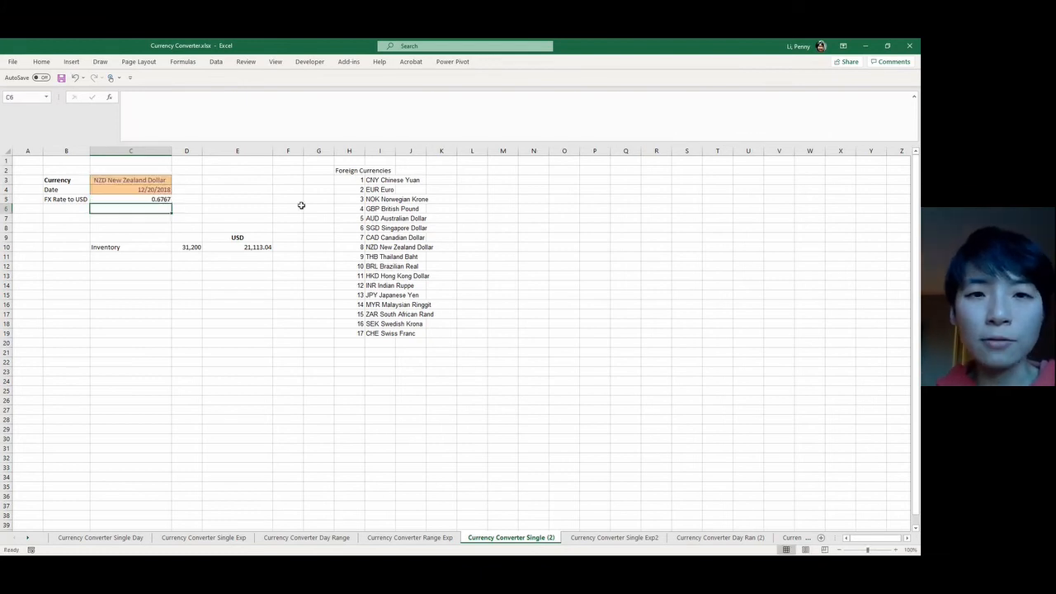
- Examine the IF and OR formula in E10 that converts the inventory amount to USD, without changing it
{"action": "left_click", "coordinate": [255, 246]}
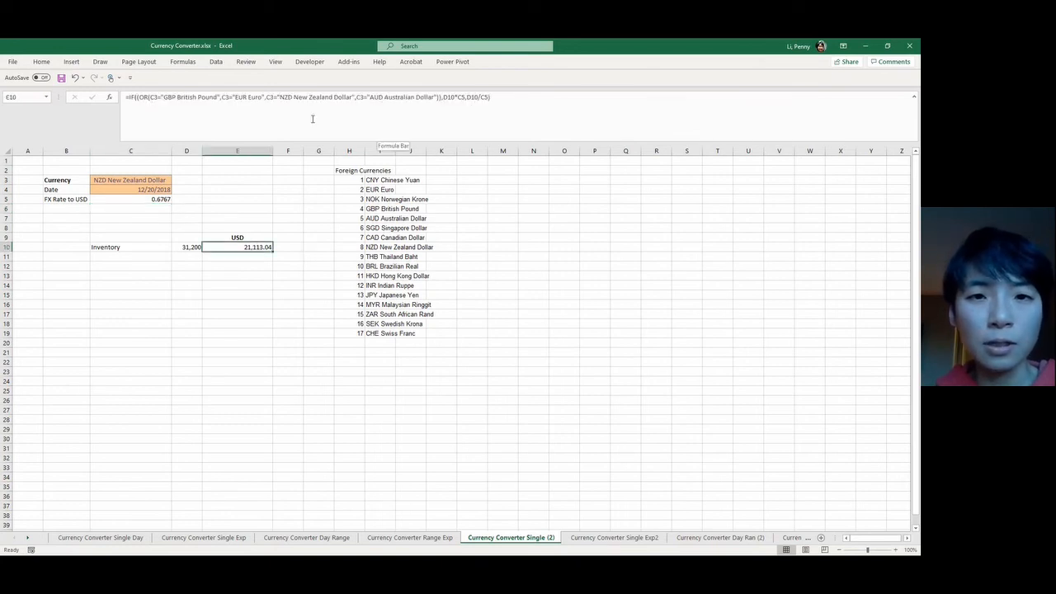
{"action": "left_click", "coordinate": [567, 99]}
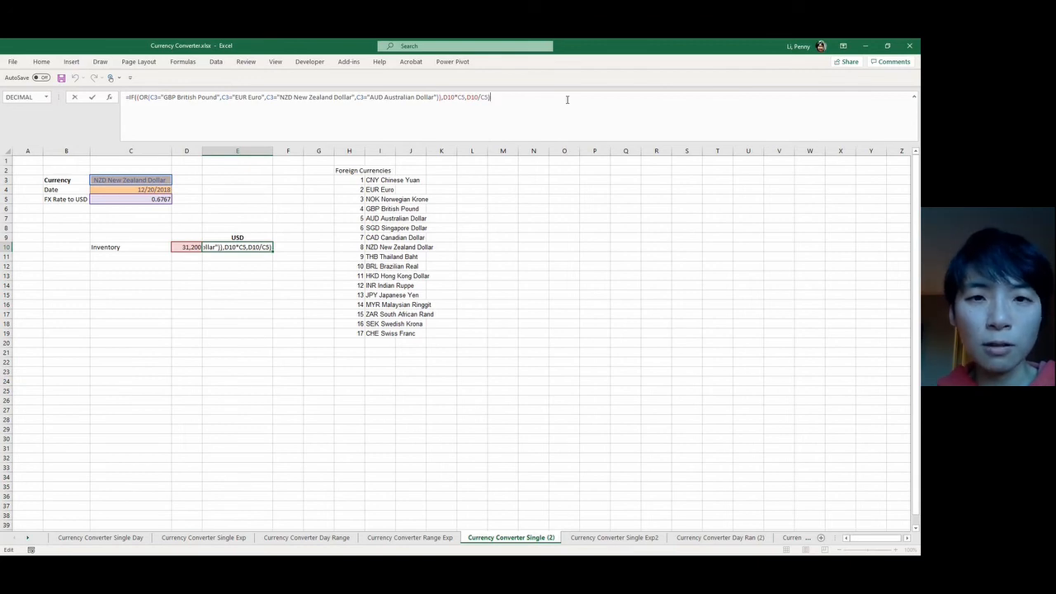
{"action": "key", "text": "Return"}
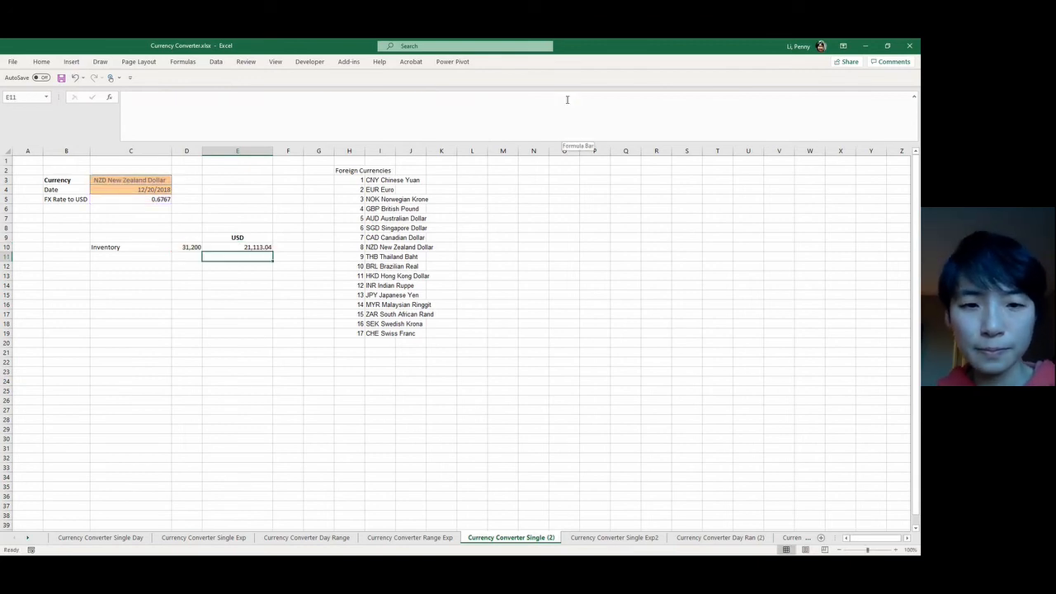
- Open the Currency Converter Day Ran (2) sheet and look through the currency choices offered in C3, keeping the current selection
{"action": "left_click", "coordinate": [710, 538]}
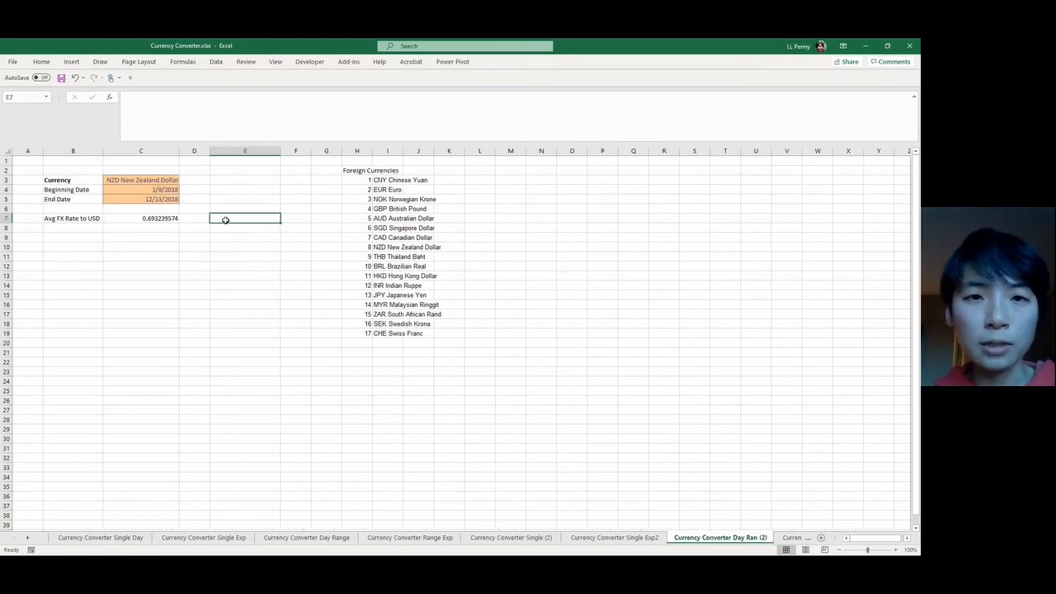
{"action": "left_click", "coordinate": [162, 182]}
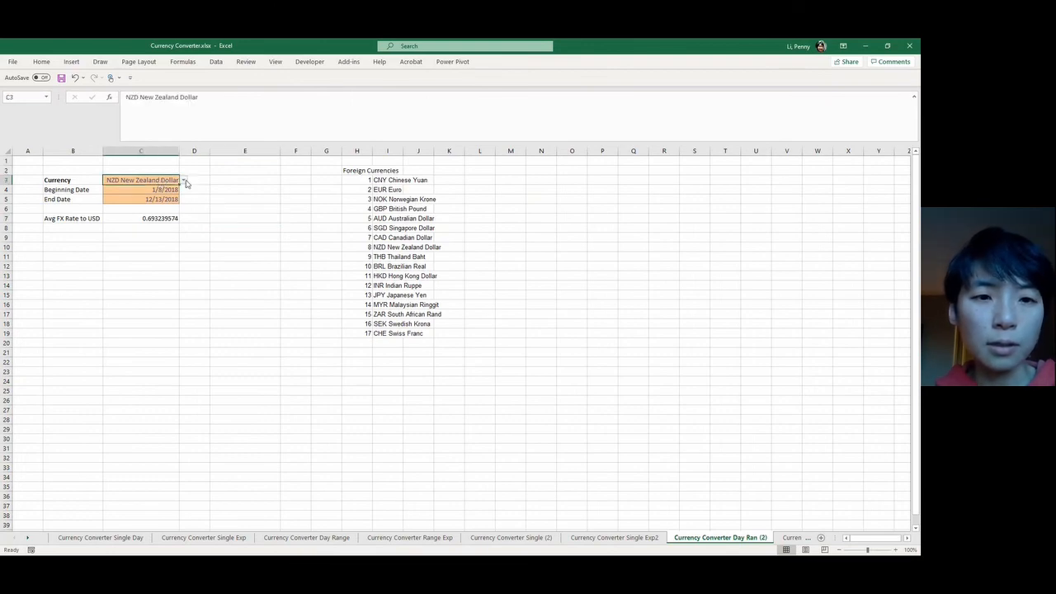
{"action": "left_click", "coordinate": [186, 183]}
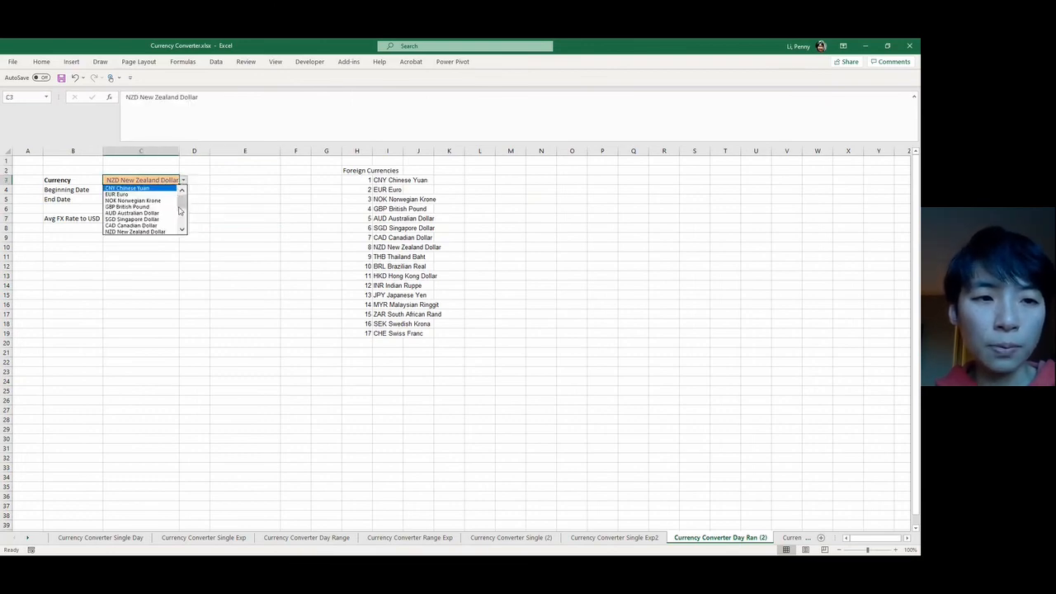
{"action": "scroll", "coordinate": [186, 231], "scroll_direction": "down", "scroll_amount": 3}
{"action": "left_click_drag", "start_coordinate": [183, 219], "coordinate": [182, 200]}
{"action": "left_click", "coordinate": [290, 217]}
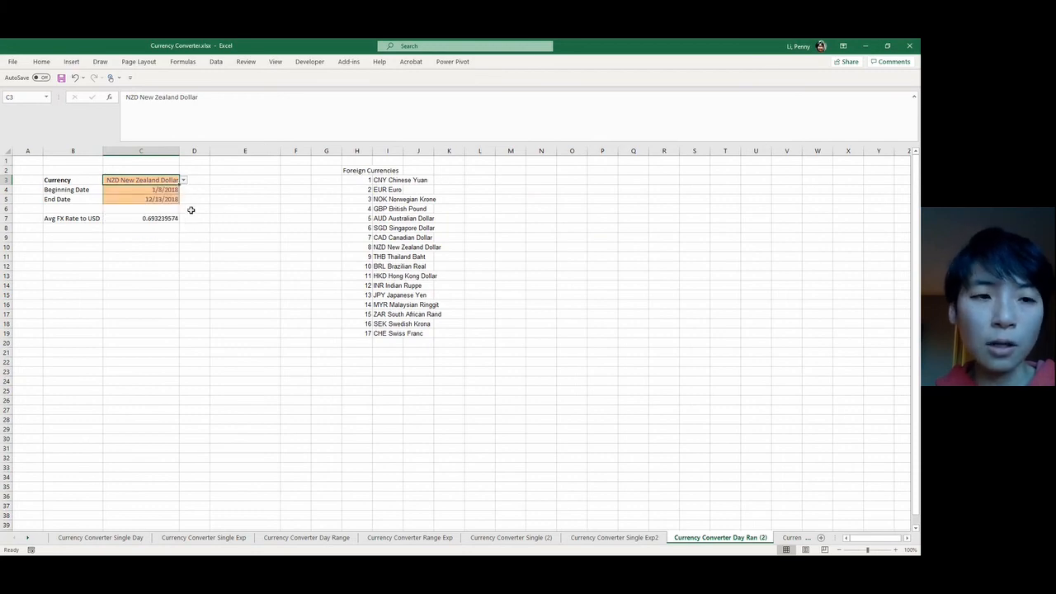
- Examine the nested IF and AVERAGEIFS formula behind the average FX rate in C7, leaving it as it is
{"action": "left_click", "coordinate": [160, 218]}
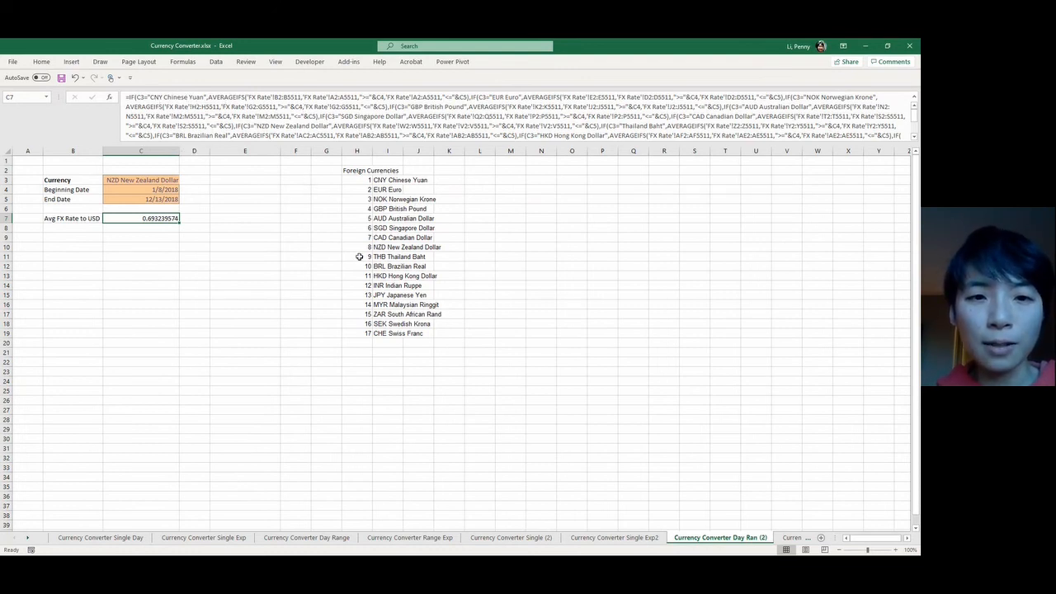
{"action": "left_click", "coordinate": [289, 116]}
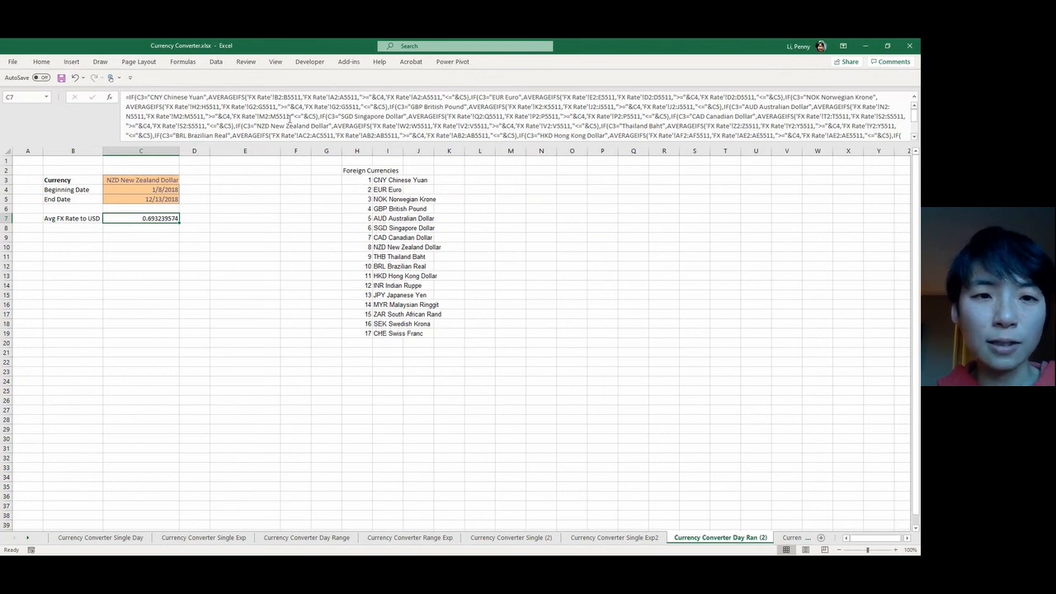
{"action": "key", "text": "Return"}
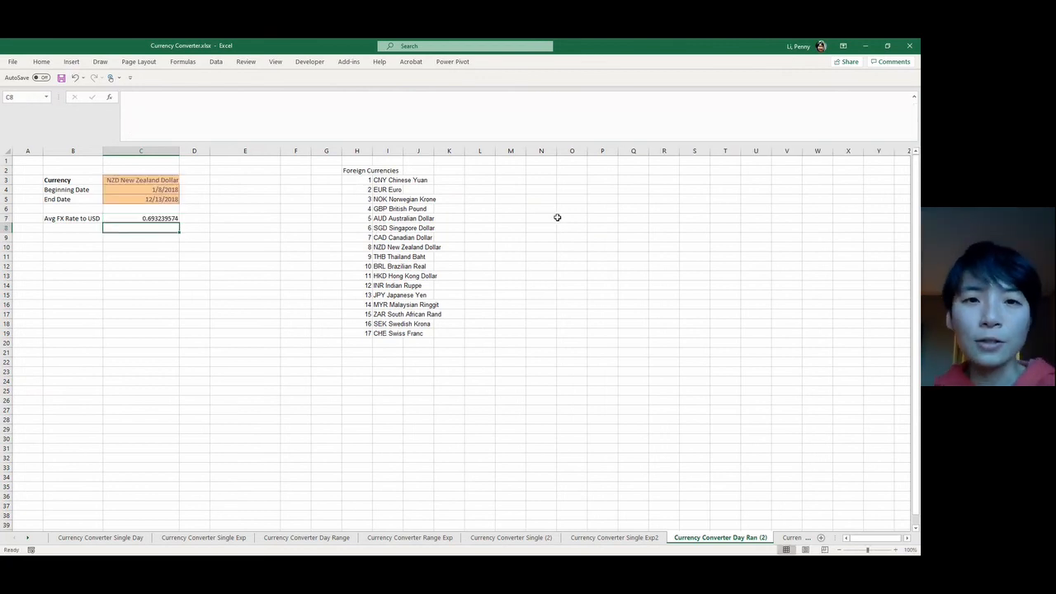